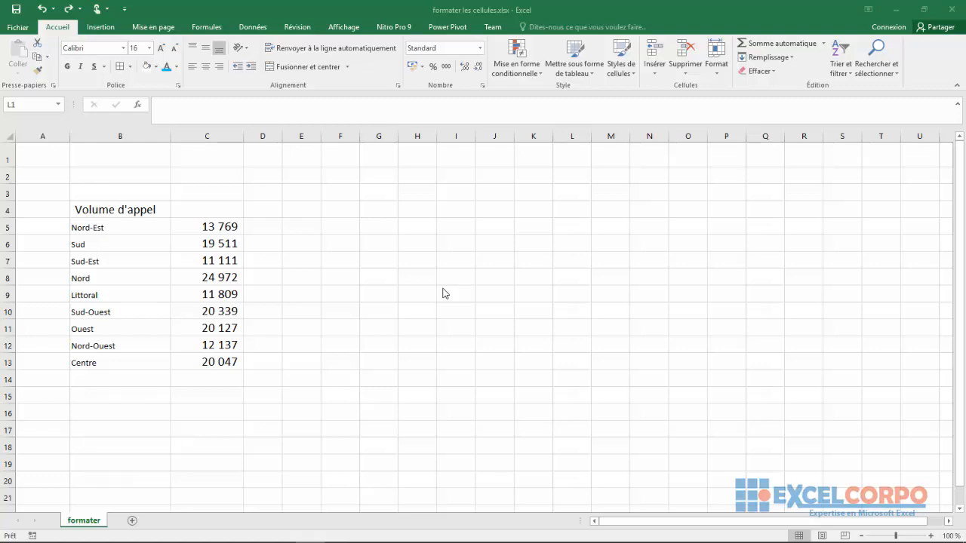
Step: Set the font of the region names in B5:B13 to Arial
left_click(431, 542)
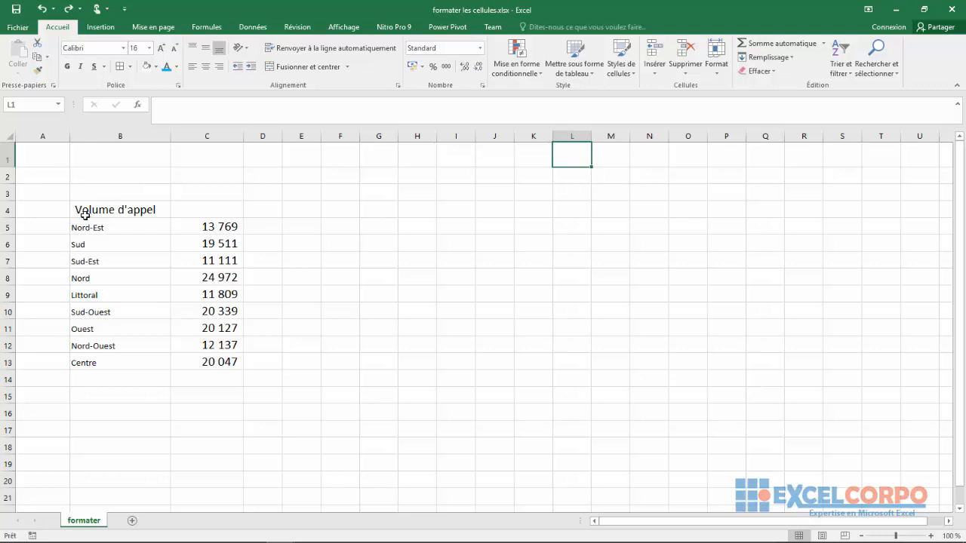
left_click_drag(80, 225, 92, 357)
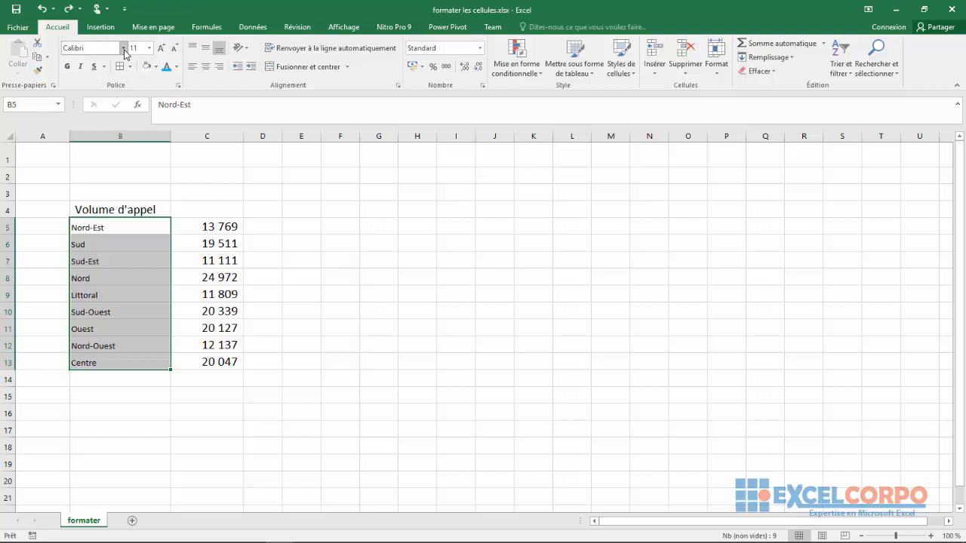
left_click(124, 48)
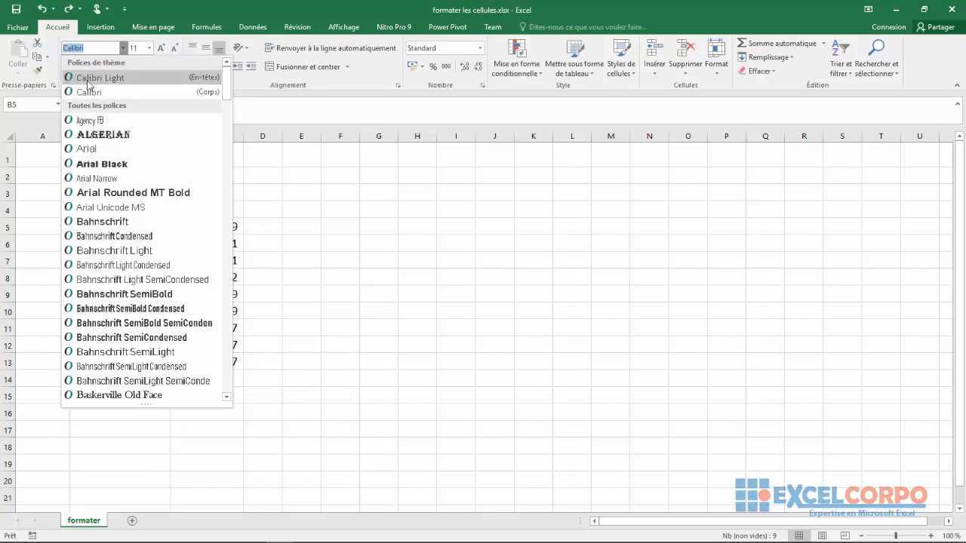
left_click(84, 148)
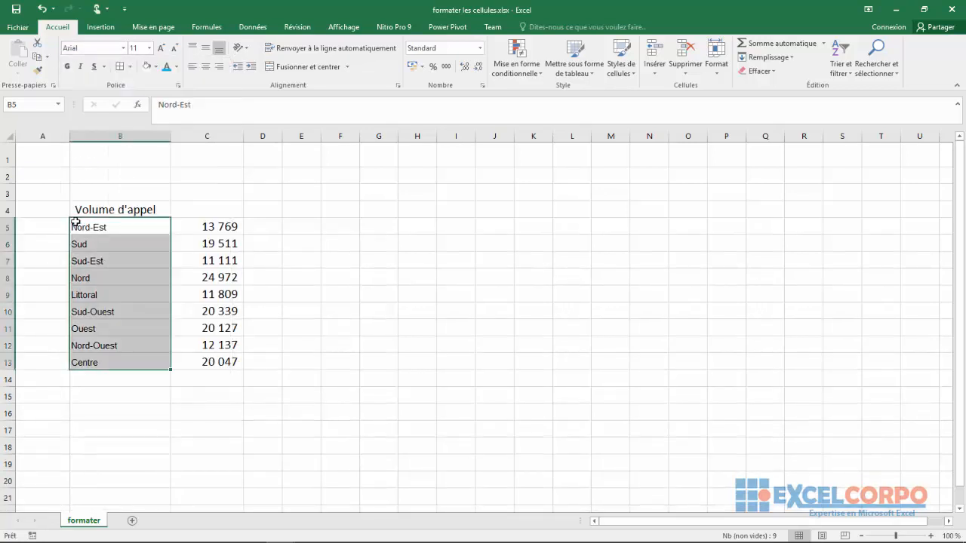
Step: Set the font of the "Volume d'appel" title in B4 to Arial Rounded MT Bold
left_click(120, 212)
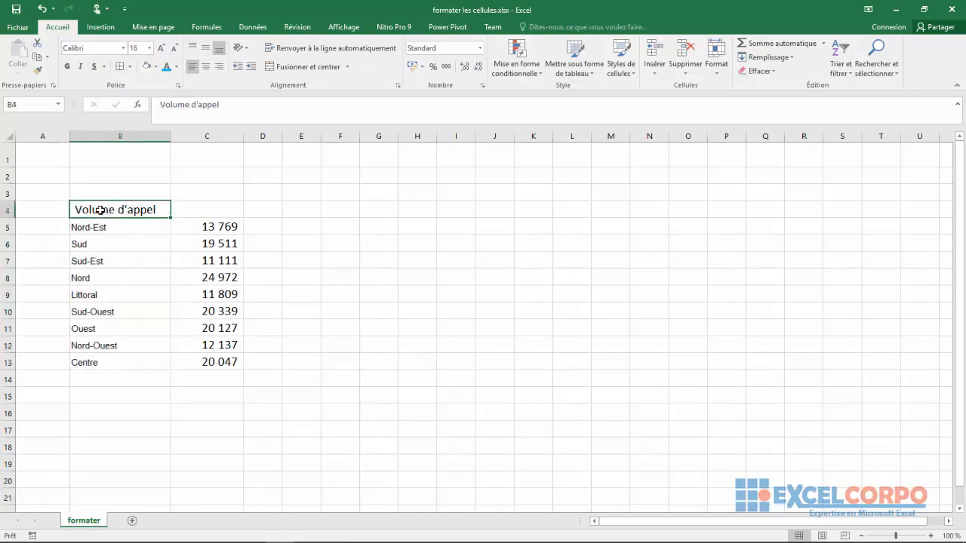
left_click(123, 49)
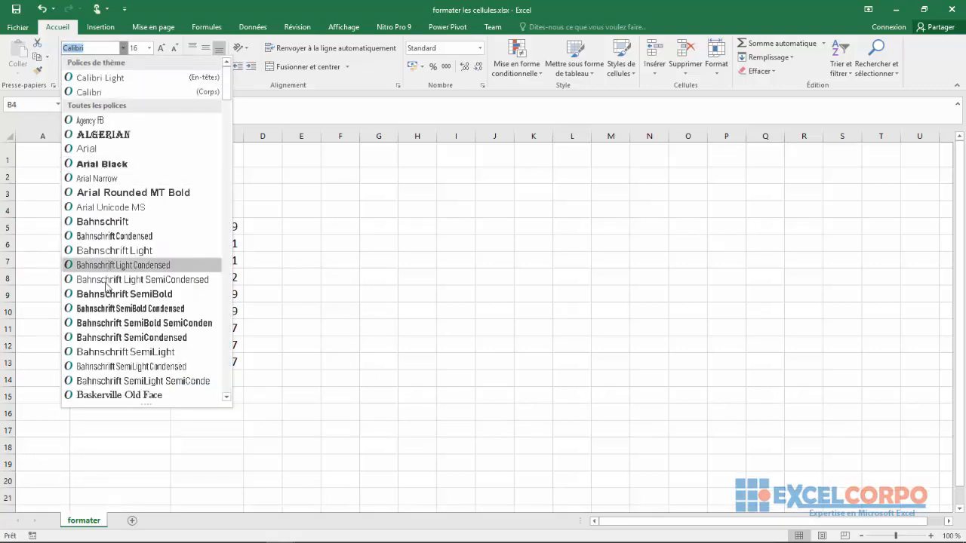
left_click(134, 194)
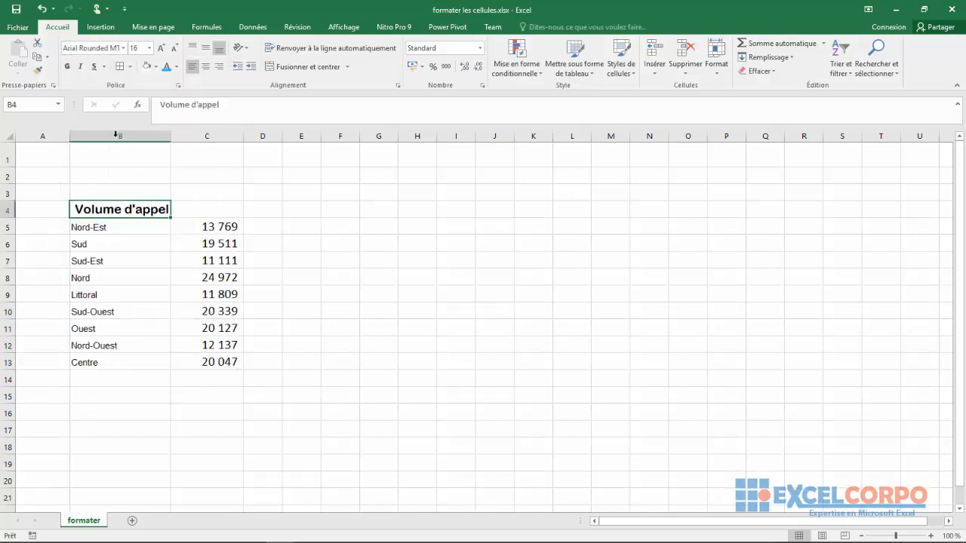
left_click(160, 153)
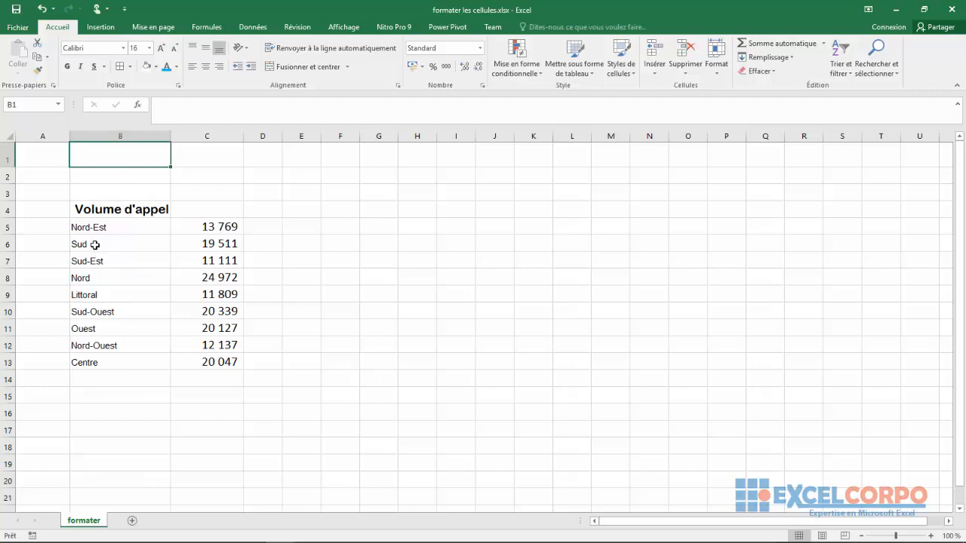
Step: Set the font size of the region names in B5:B13 to 14
left_click_drag(80, 227, 119, 369)
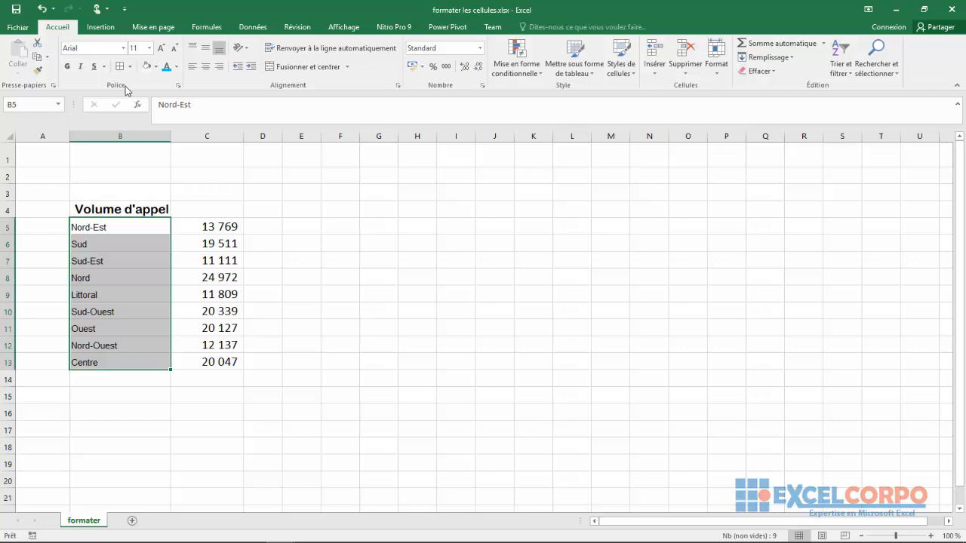
left_click(149, 48)
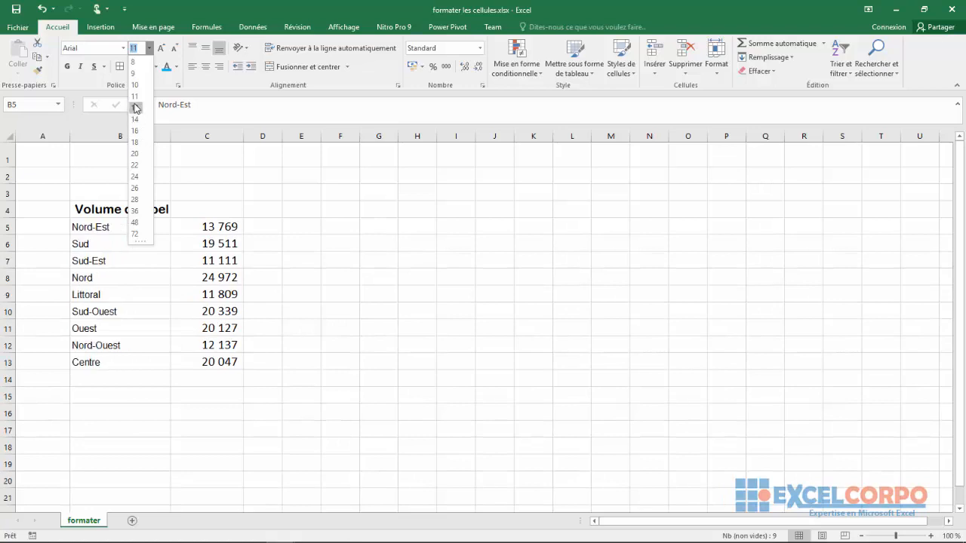
left_click(137, 122)
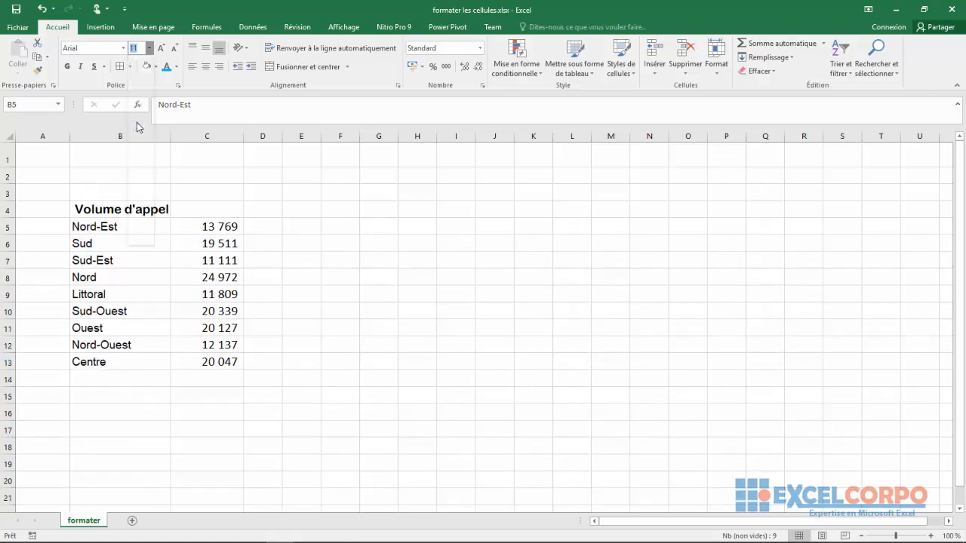
left_click(253, 256)
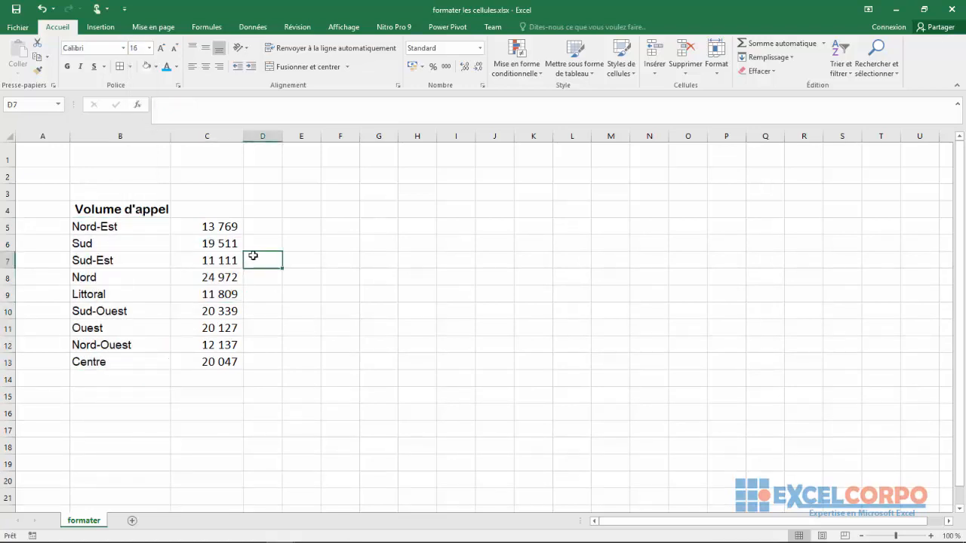
Step: Increase the font size of the "Volume d'appel" title in B4 to 20
left_click(106, 206)
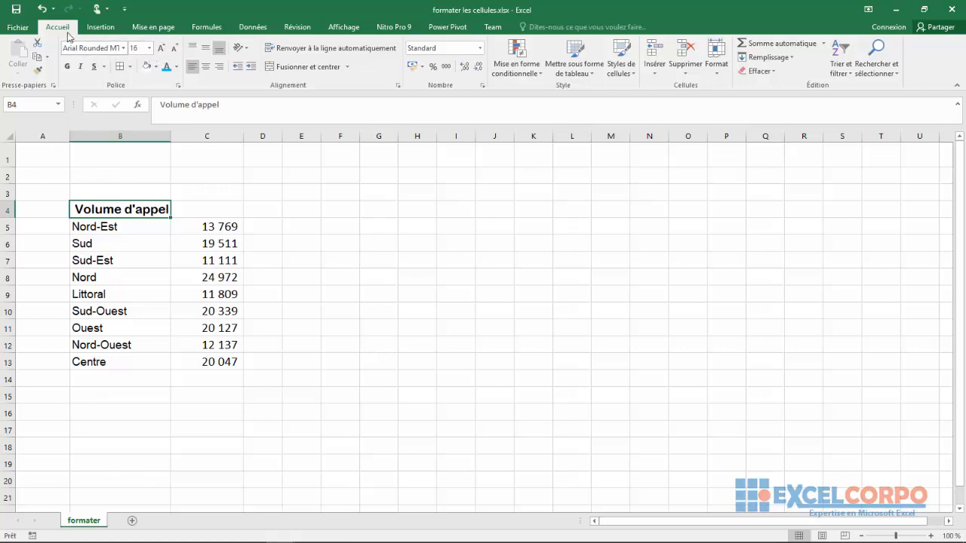
left_click(162, 48)
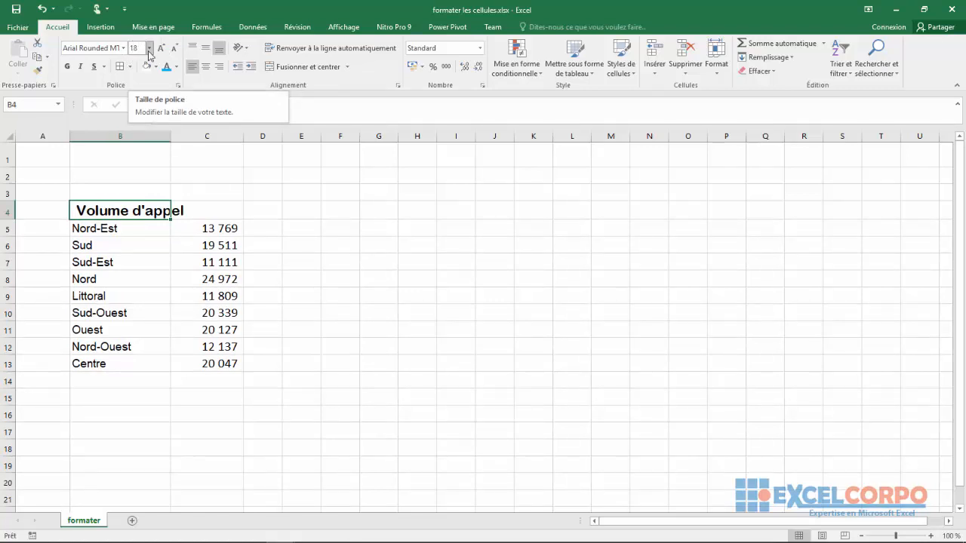
left_click(161, 49)
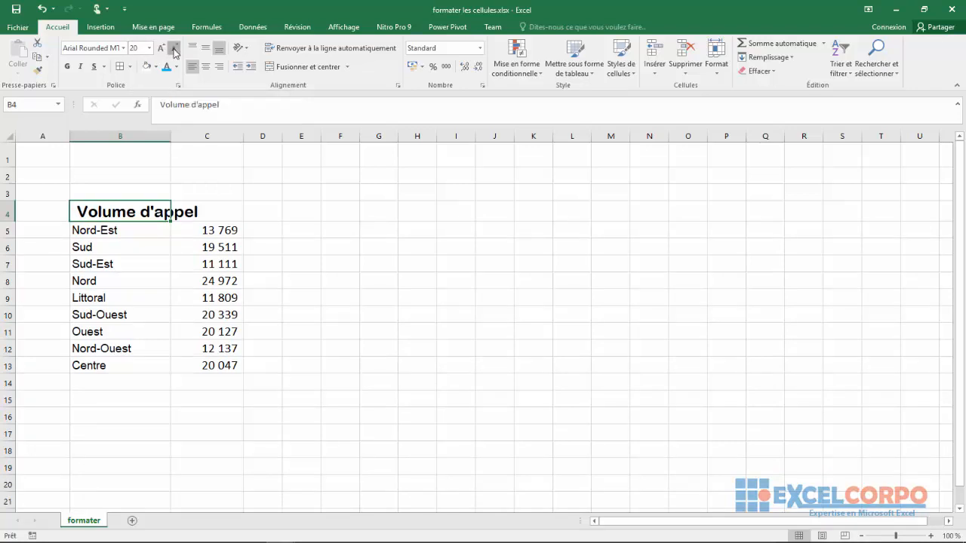
Step: Shrink the title's font size stepwise to 9 and enlarge it again to 20
left_click(174, 49)
left_click(174, 48)
left_click(174, 49)
left_click(174, 48)
left_click(174, 49)
left_click(175, 48)
left_click(174, 49)
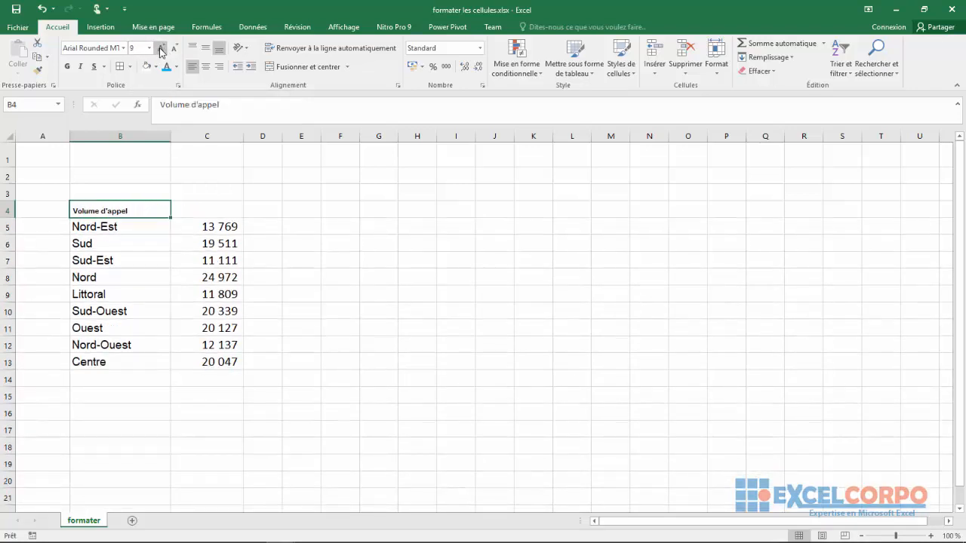
left_click(161, 48)
left_click(161, 49)
left_click(160, 49)
left_click(160, 50)
left_click(161, 50)
left_click(160, 50)
Step: Widen column B to fit the "Volume d'appel" title and set the title's font colour to standard blue
left_click_drag(172, 138, 199, 137)
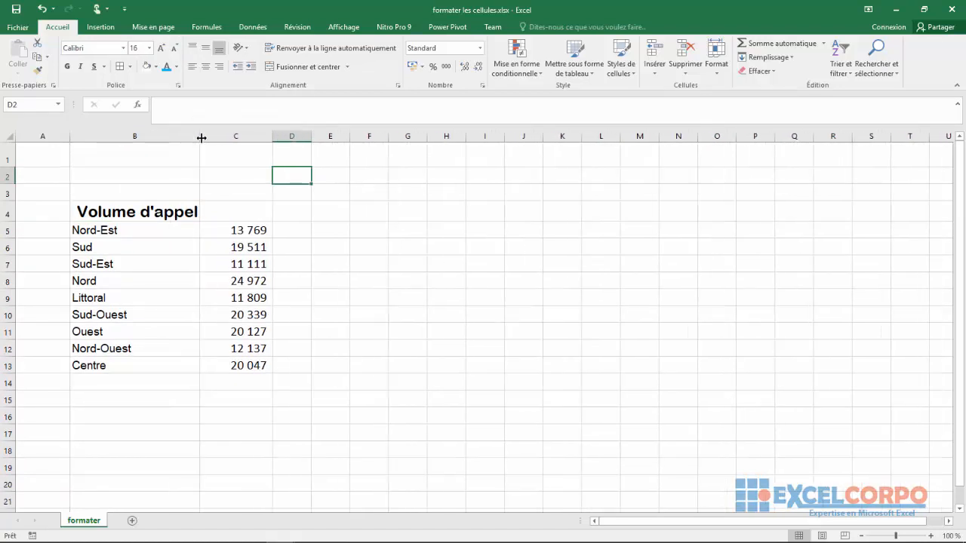
left_click(172, 263)
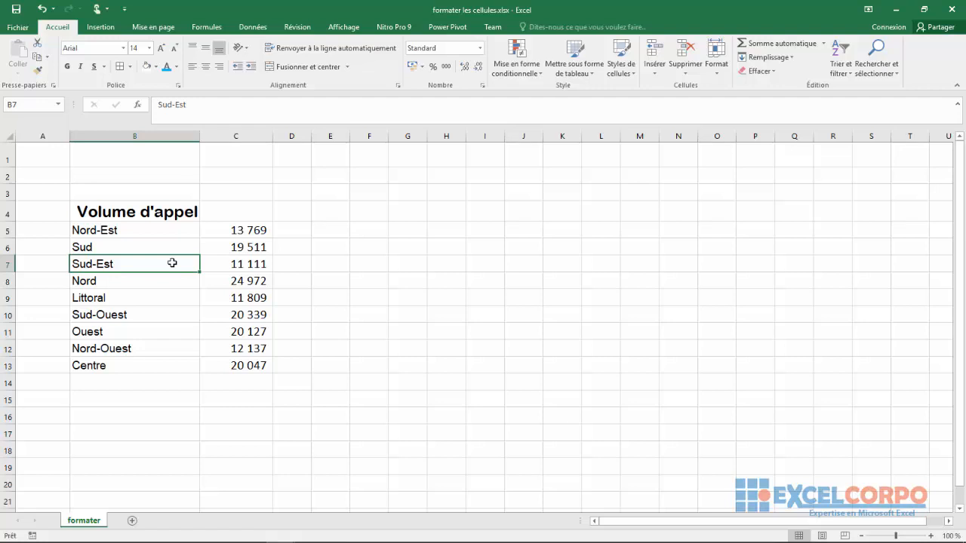
left_click(127, 212)
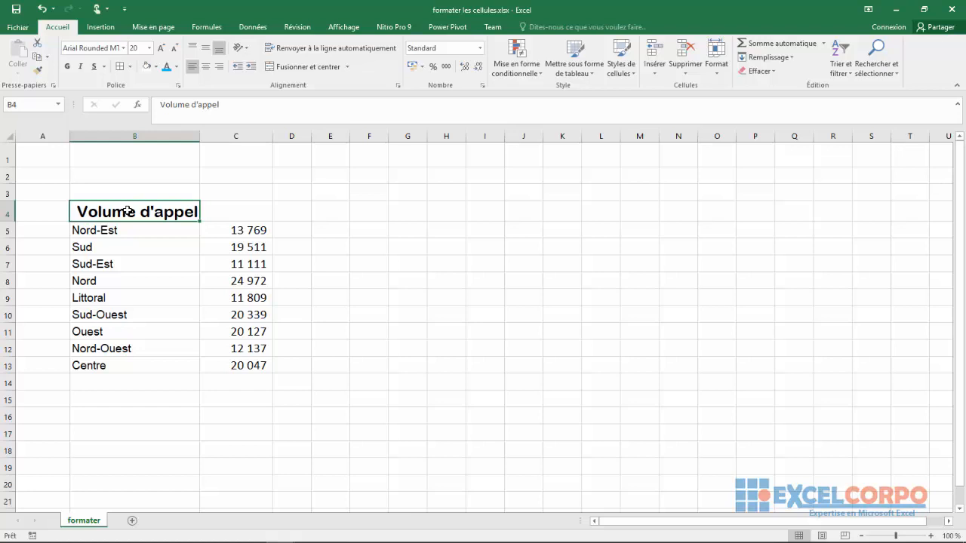
left_click(177, 68)
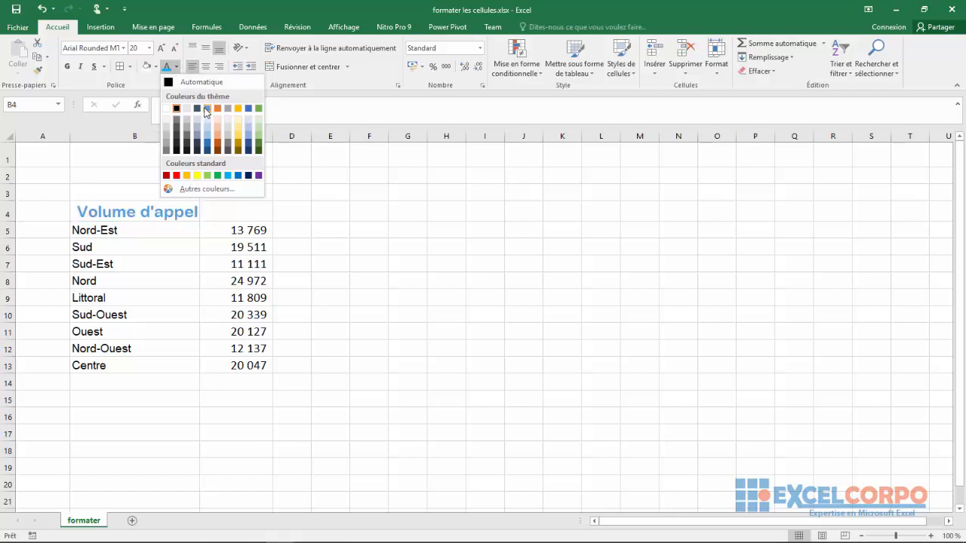
left_click(238, 175)
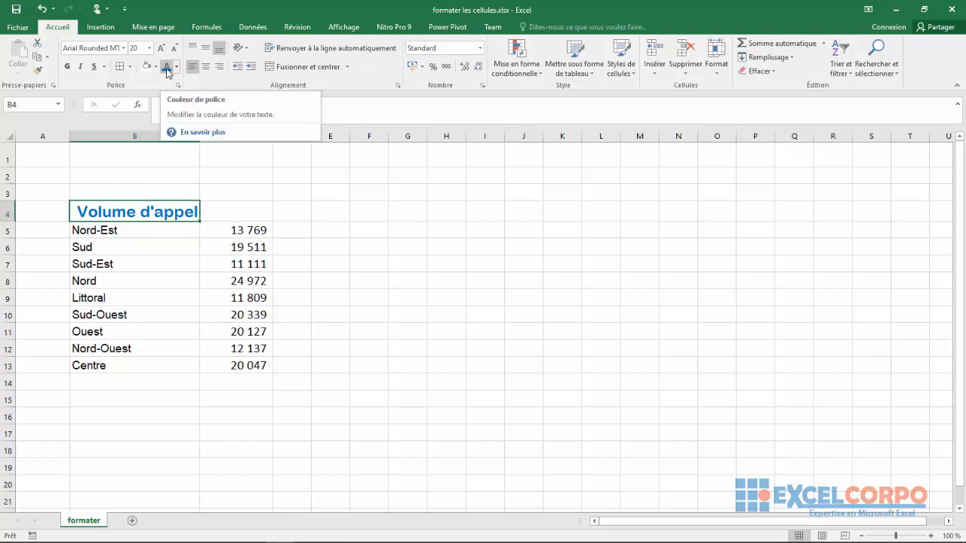
Step: Colour the text of the region names in B5:B13 blue and change it back to black
left_click_drag(101, 230, 126, 365)
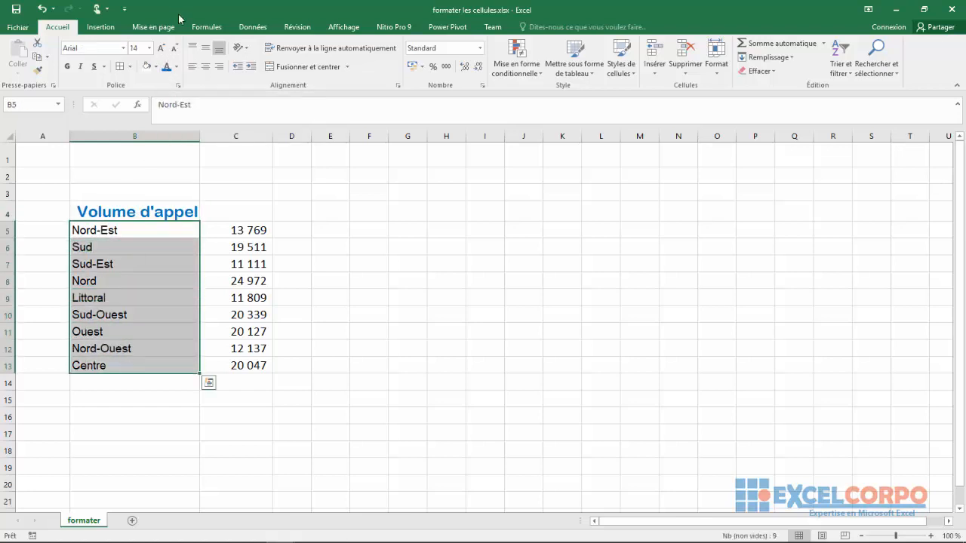
left_click(166, 66)
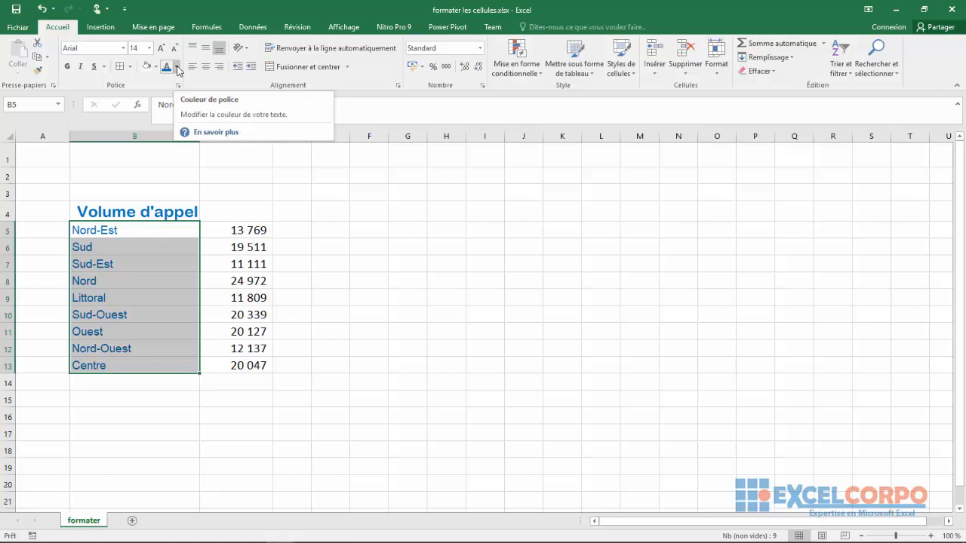
left_click(177, 67)
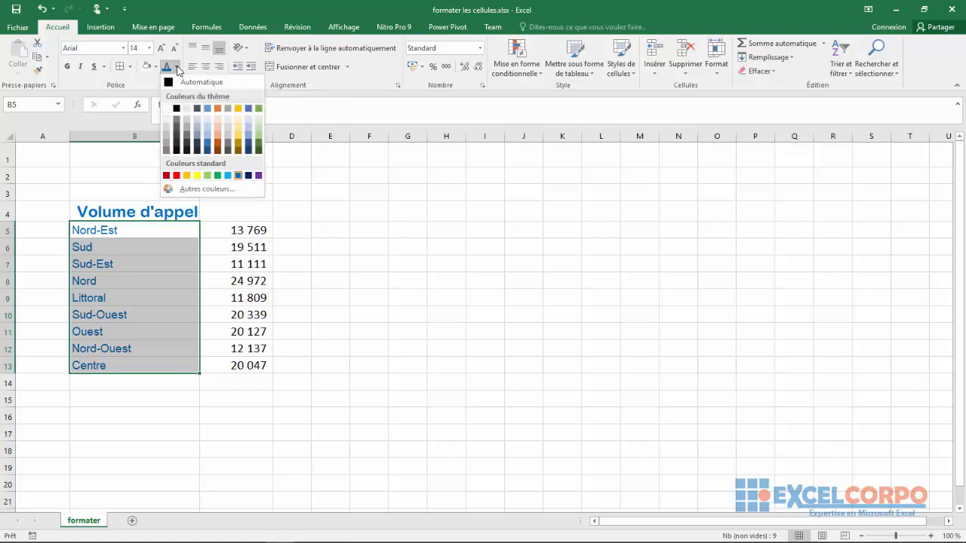
left_click(176, 110)
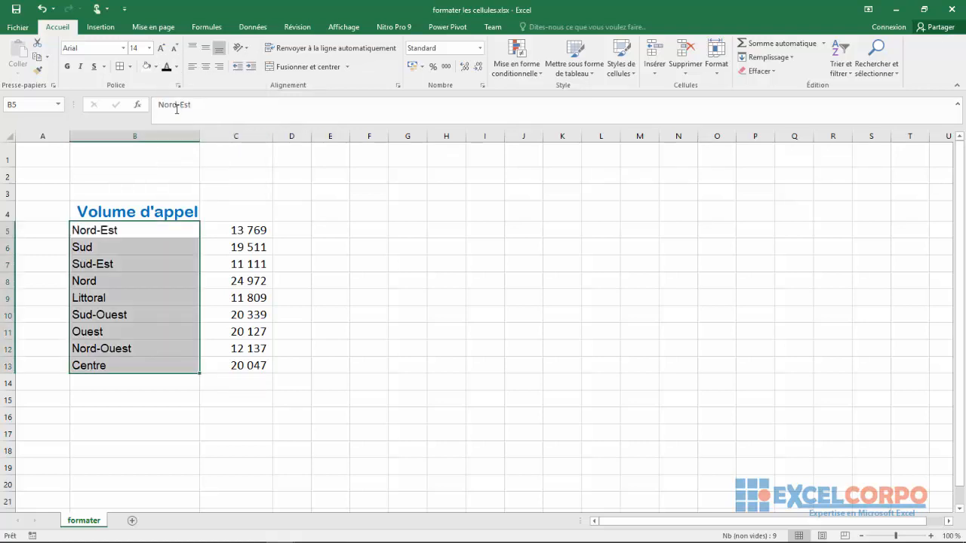
left_click(242, 171)
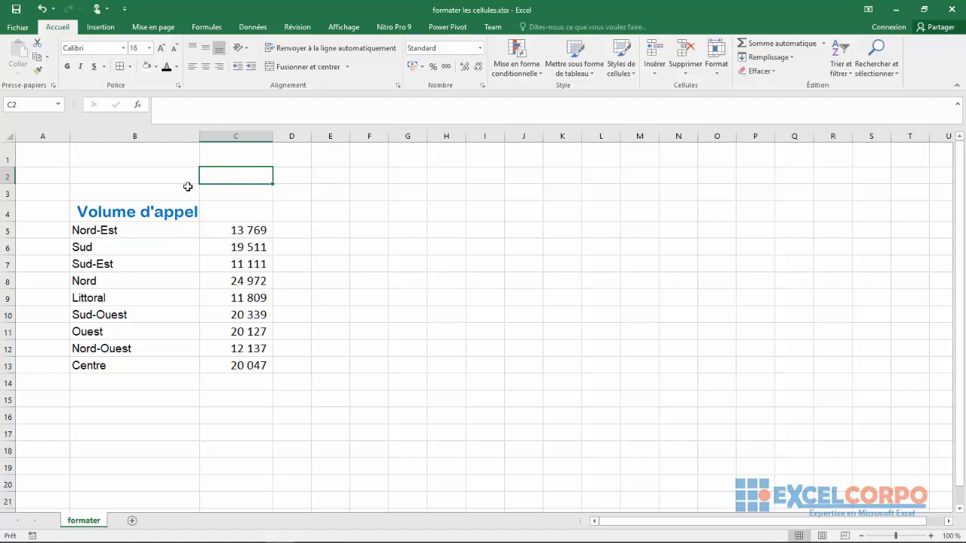
Step: Fill the Nord-Est cell B5 with standard green
left_click(92, 231)
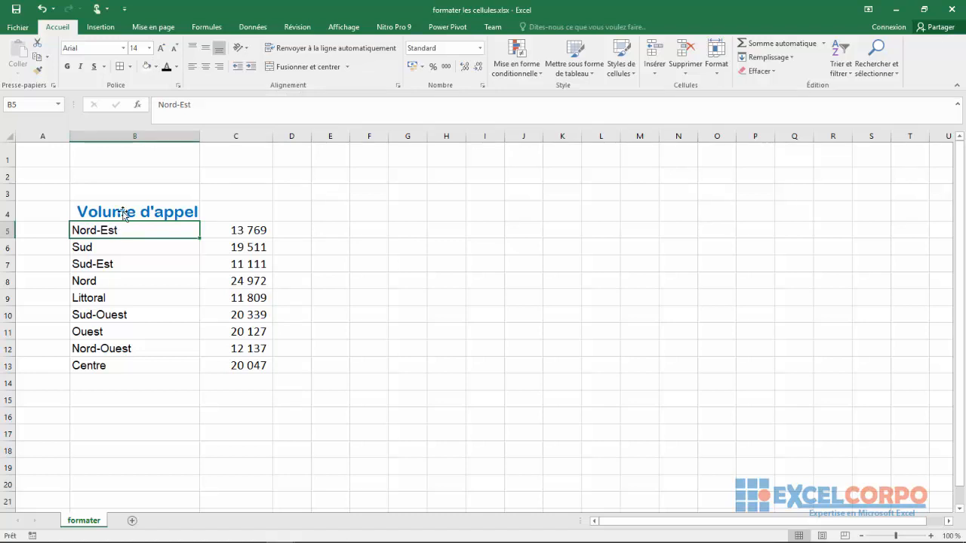
left_click(155, 69)
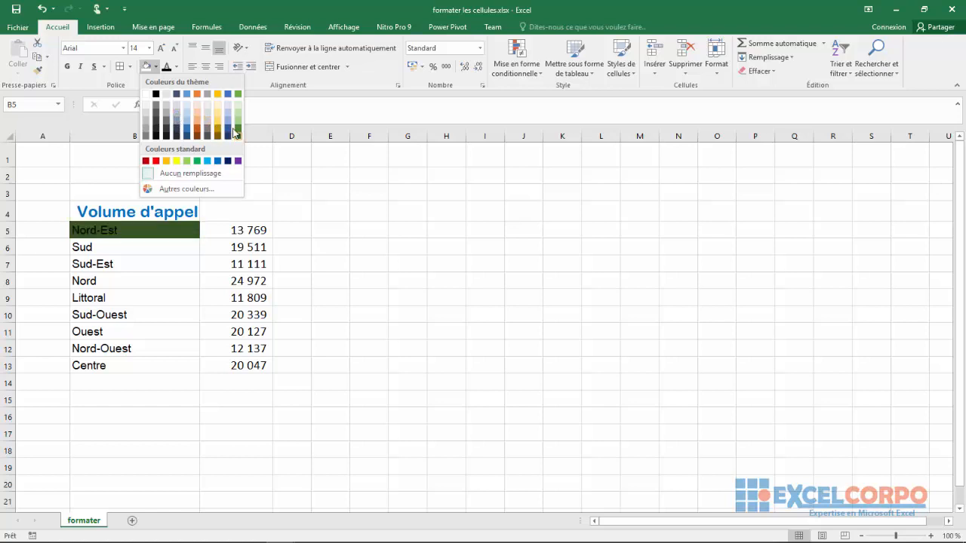
left_click(197, 162)
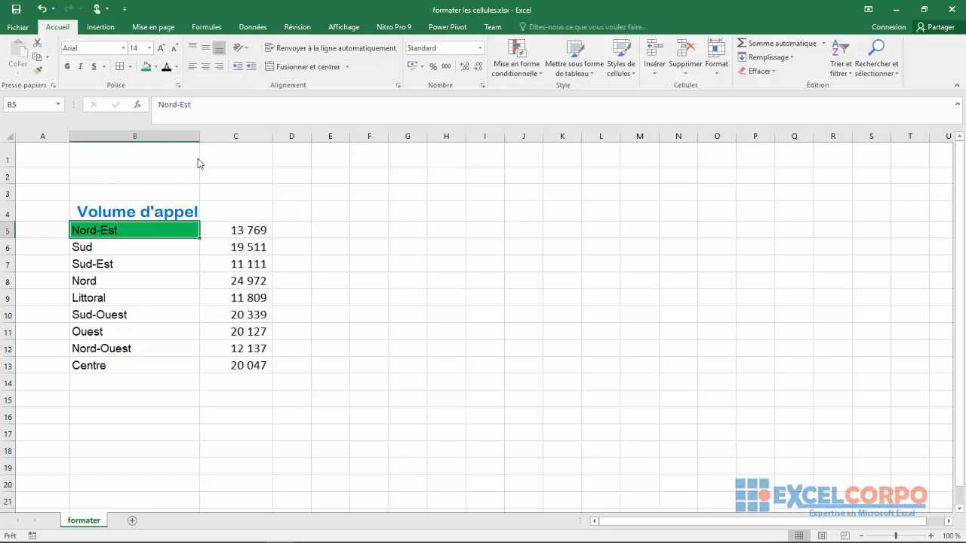
left_click(182, 253)
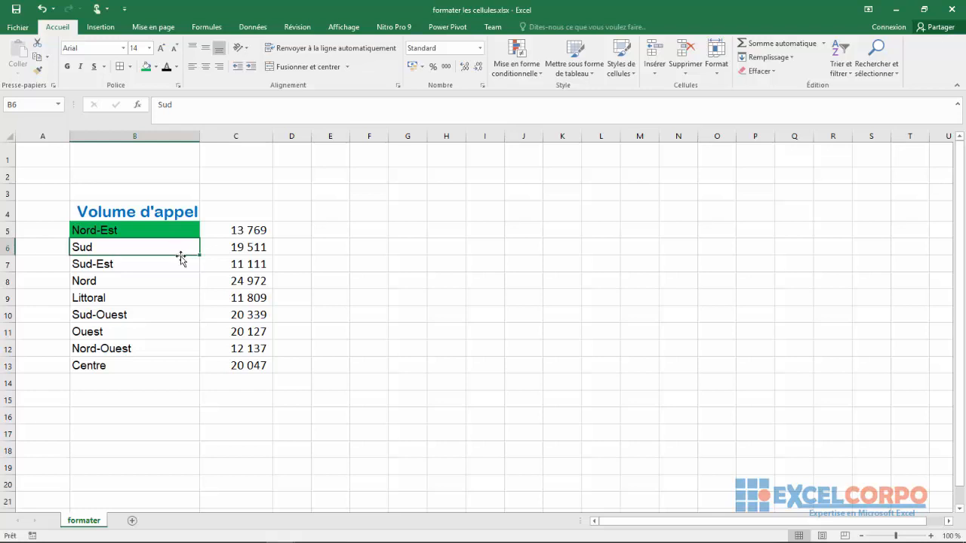
left_click(186, 268)
Step: Apply outside borders (Bordures extérieures) to the "Volume d'appel" title cell B4
left_click(128, 214)
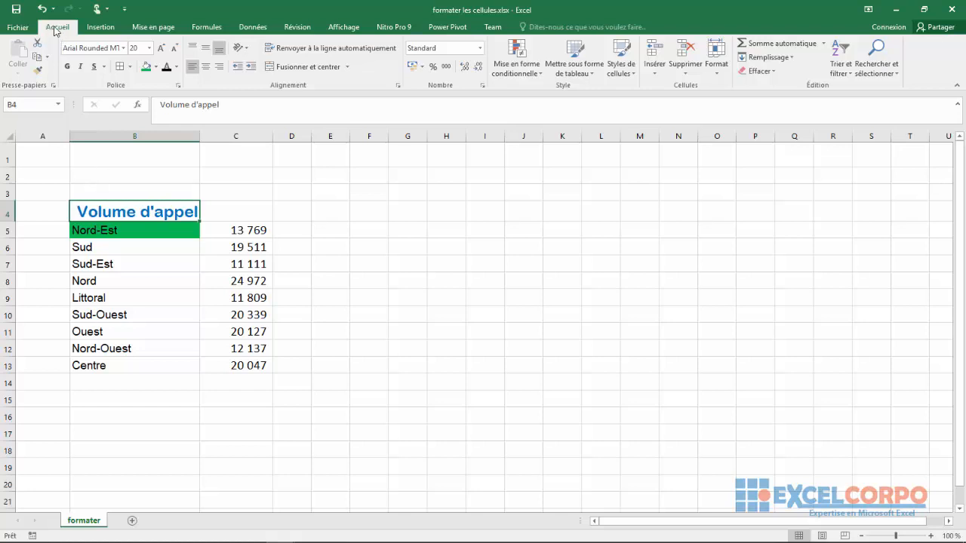
left_click(122, 70)
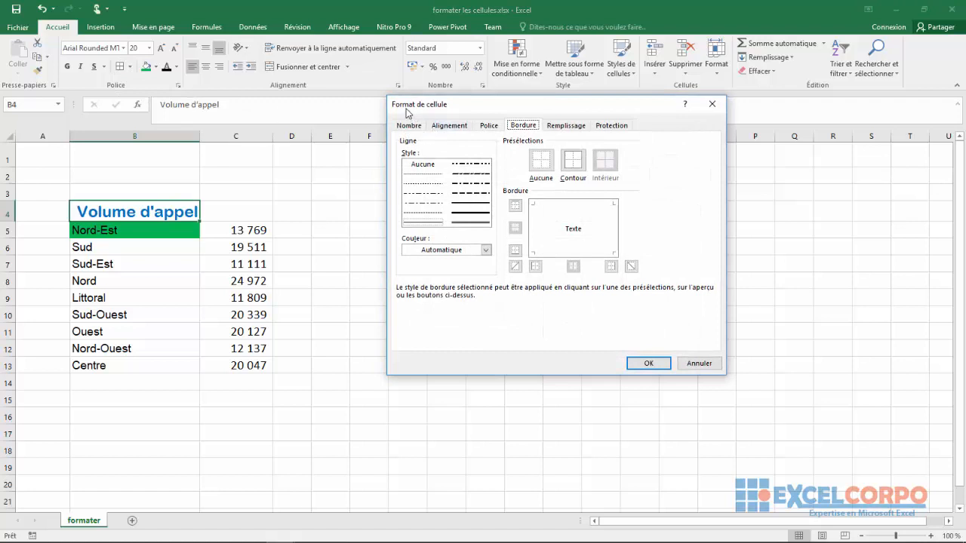
left_click(712, 104)
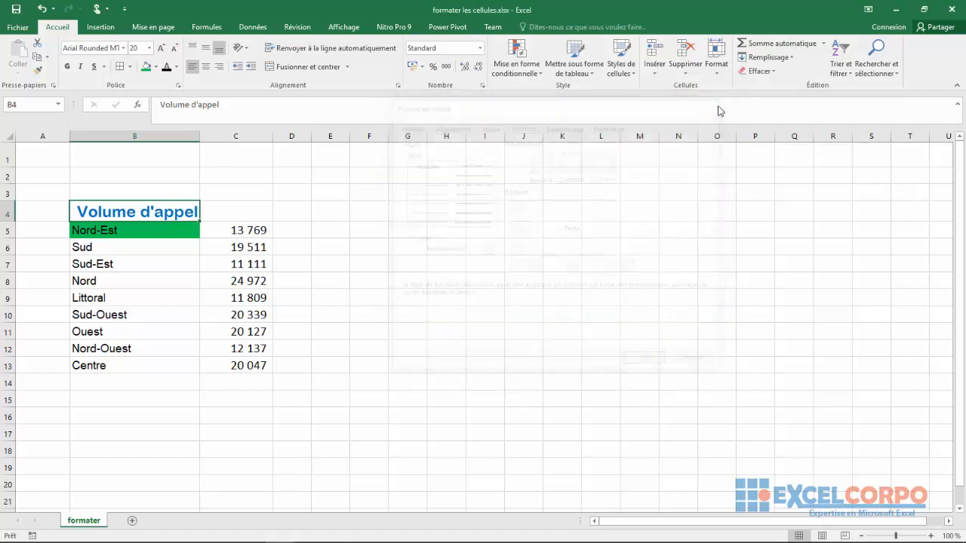
left_click(130, 67)
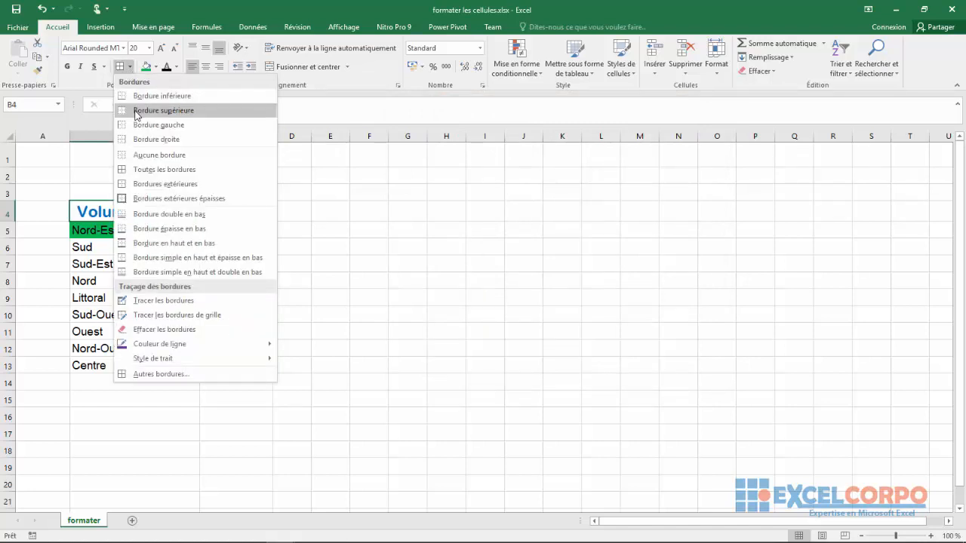
left_click(157, 184)
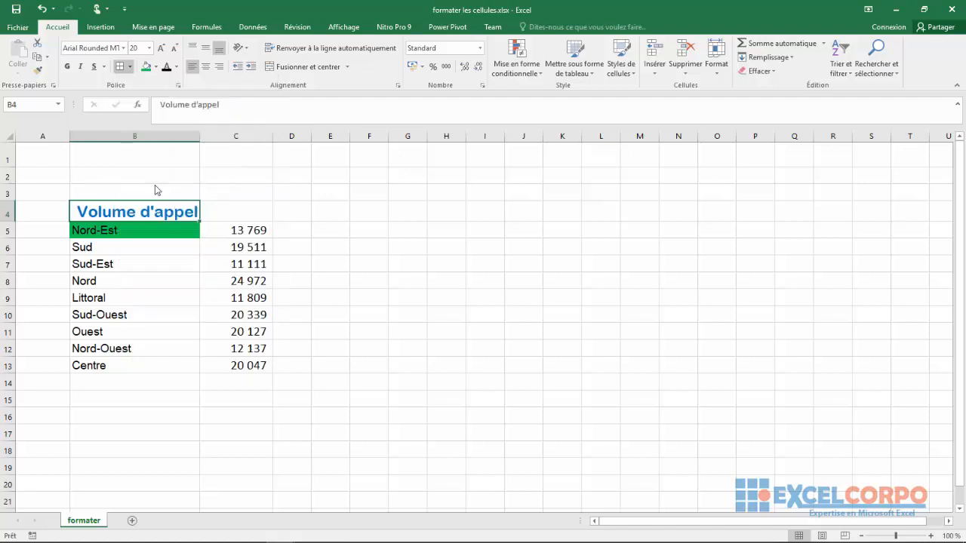
Step: Set the border line colour (Couleur de ligne) to Automatique
left_click(361, 208)
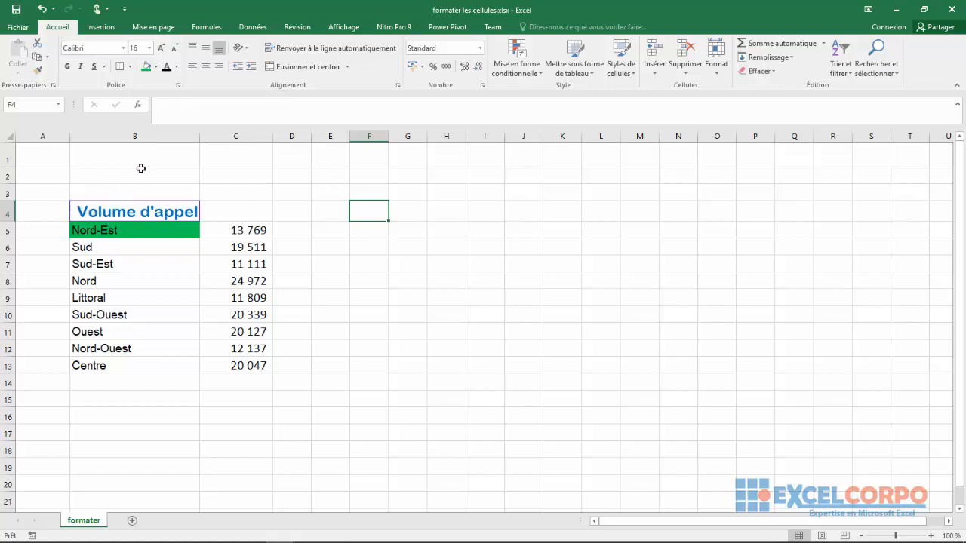
left_click(130, 67)
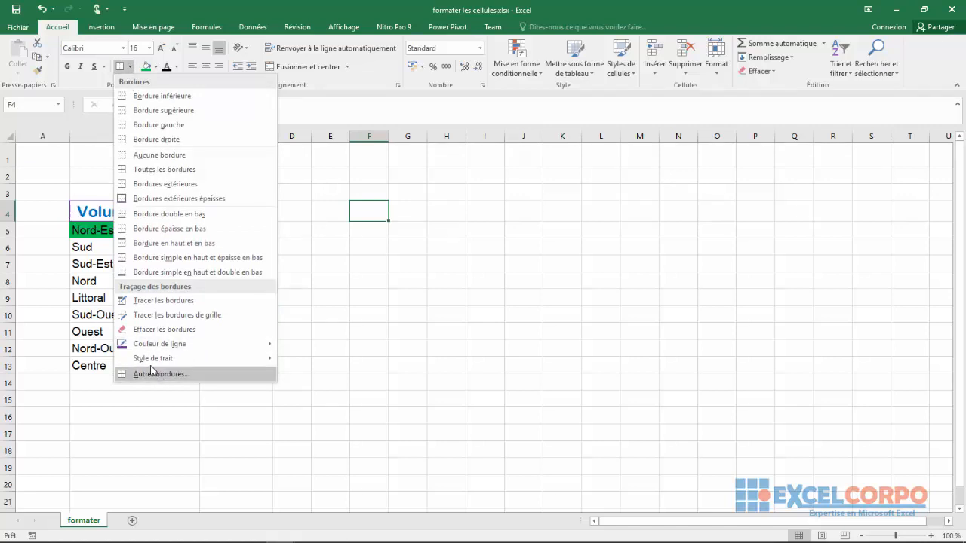
mouse_move(159, 350)
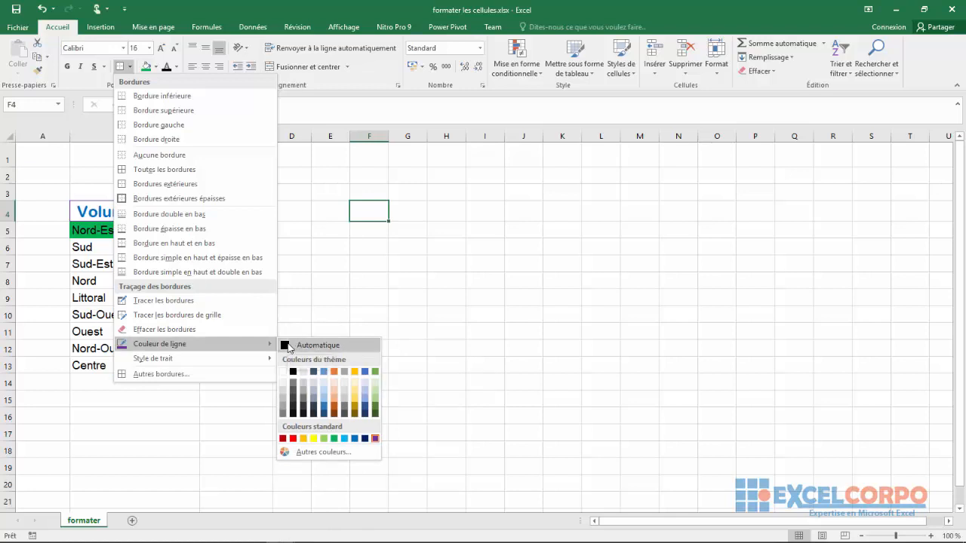
left_click(289, 347)
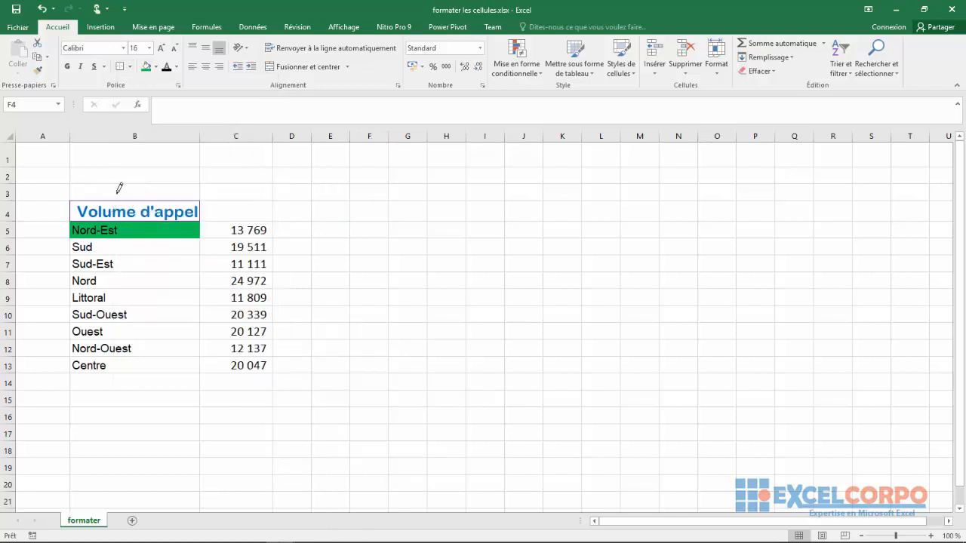
left_click(128, 67)
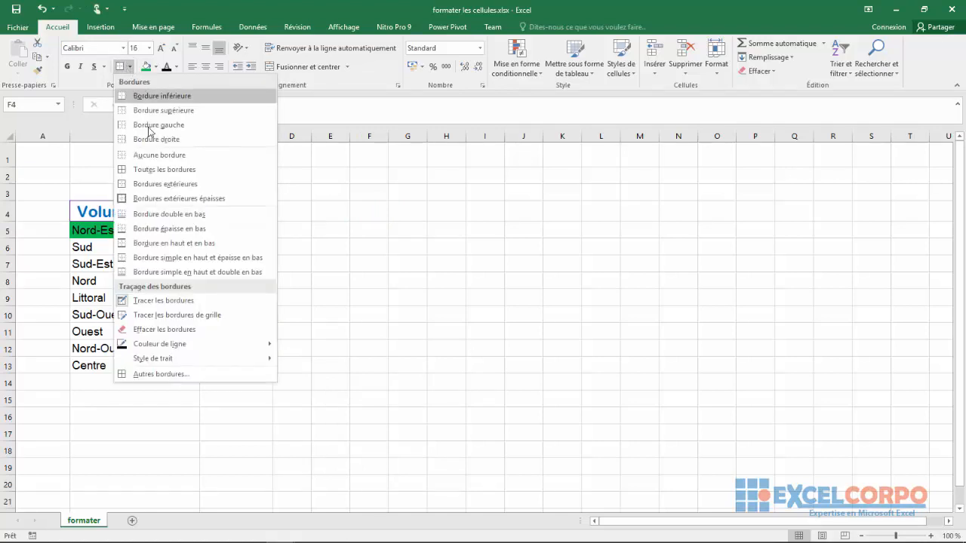
left_click(159, 374)
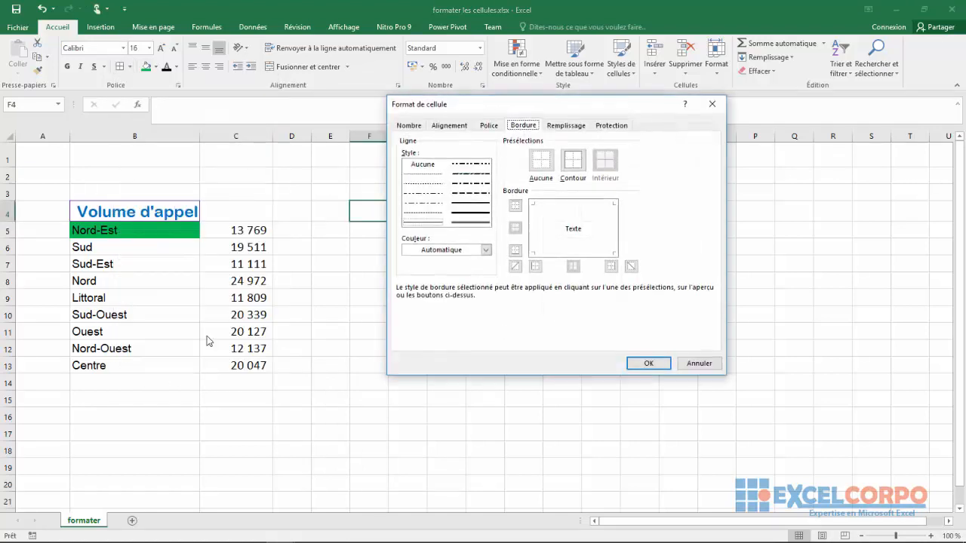
left_click(709, 105)
Step: Replace the "Volume d'appel" title cell's borders with a thin black outline (Contour)
left_click(151, 201)
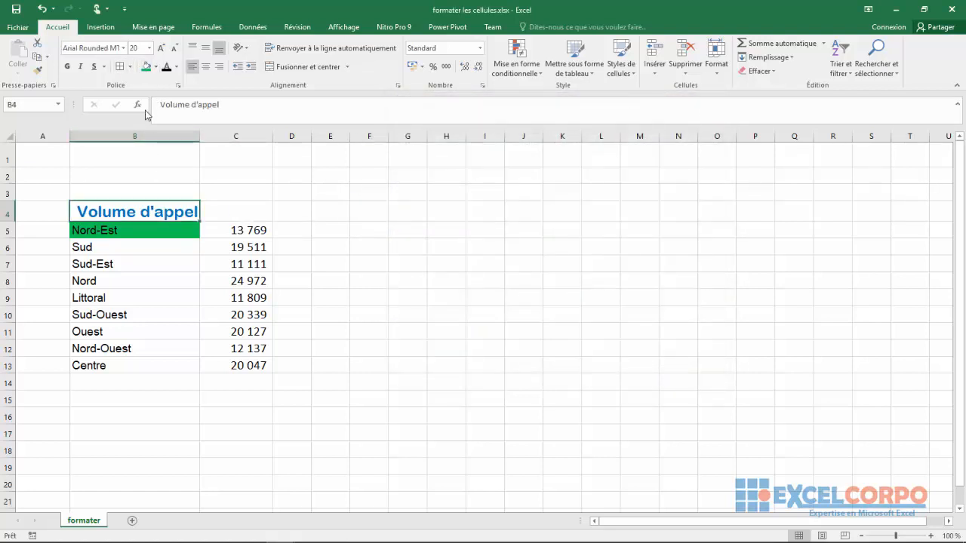
left_click(129, 67)
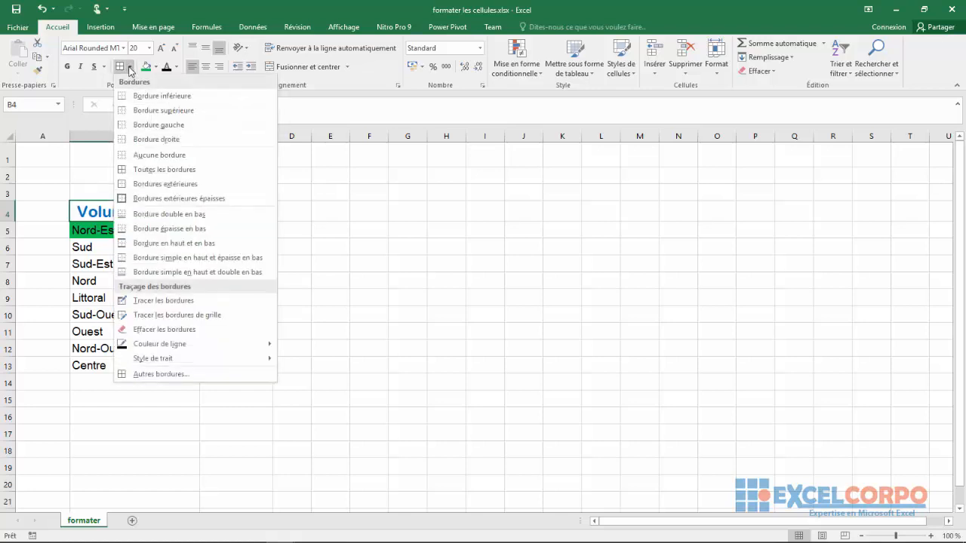
left_click(143, 375)
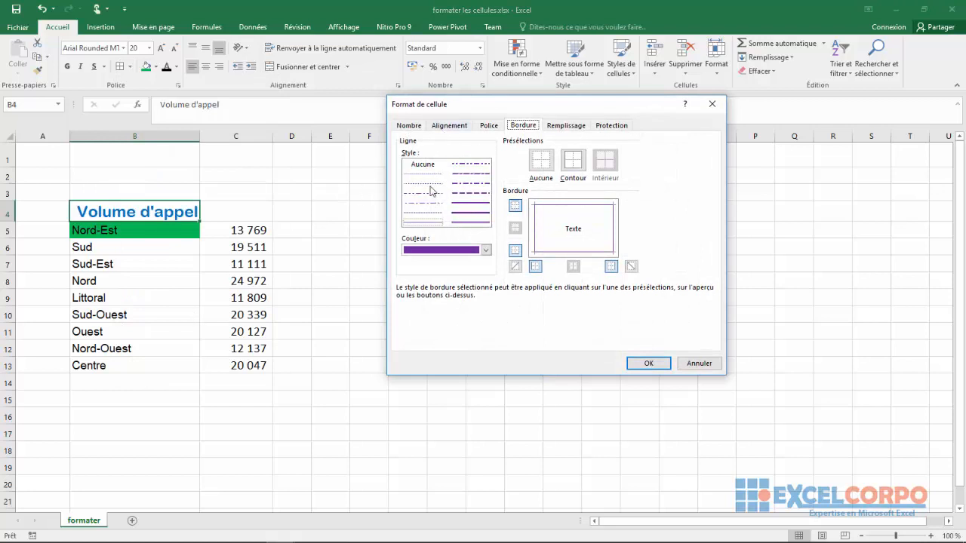
left_click(430, 224)
left_click(486, 250)
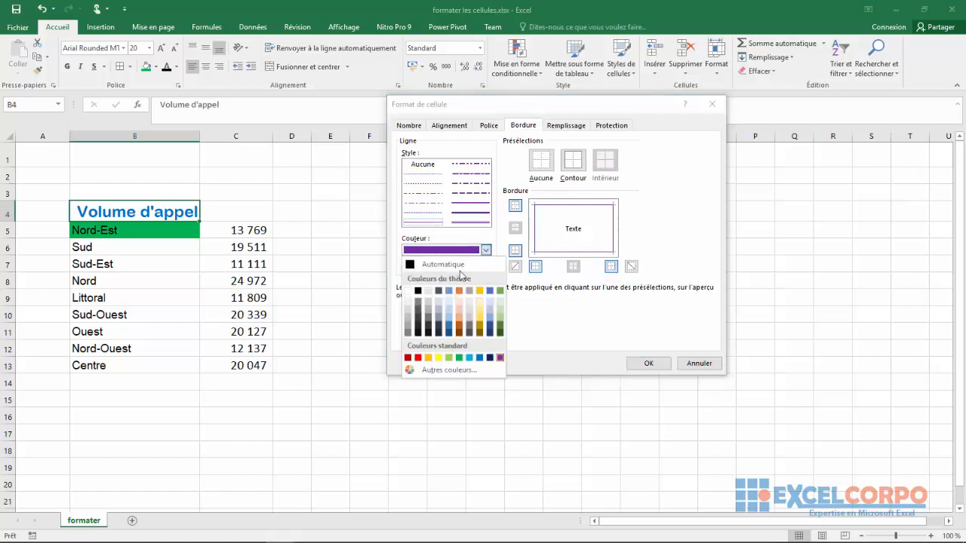
left_click(419, 291)
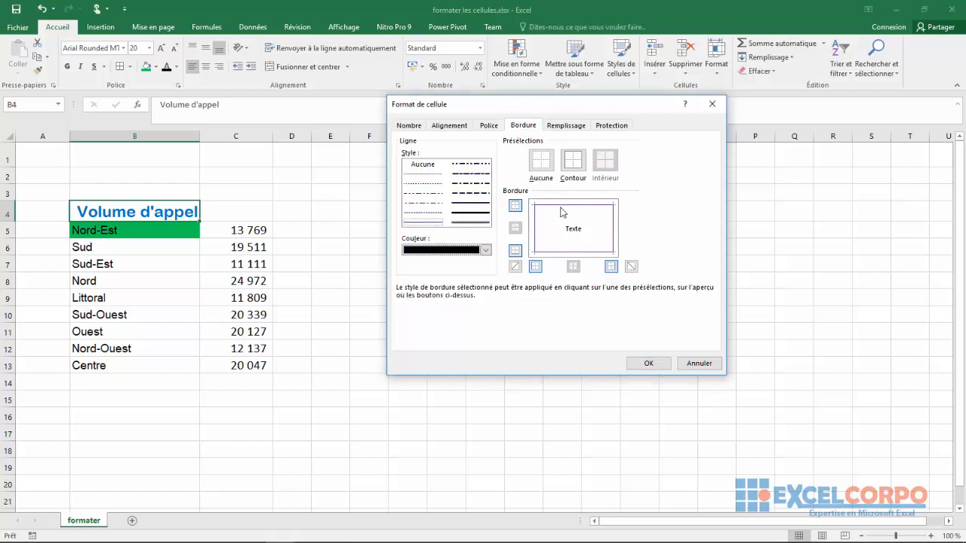
left_click(536, 266)
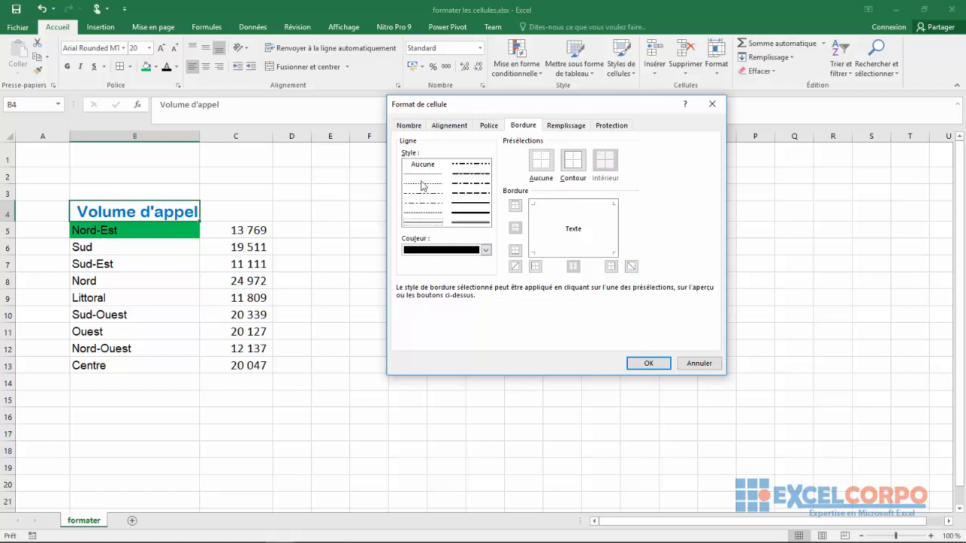
left_click(567, 165)
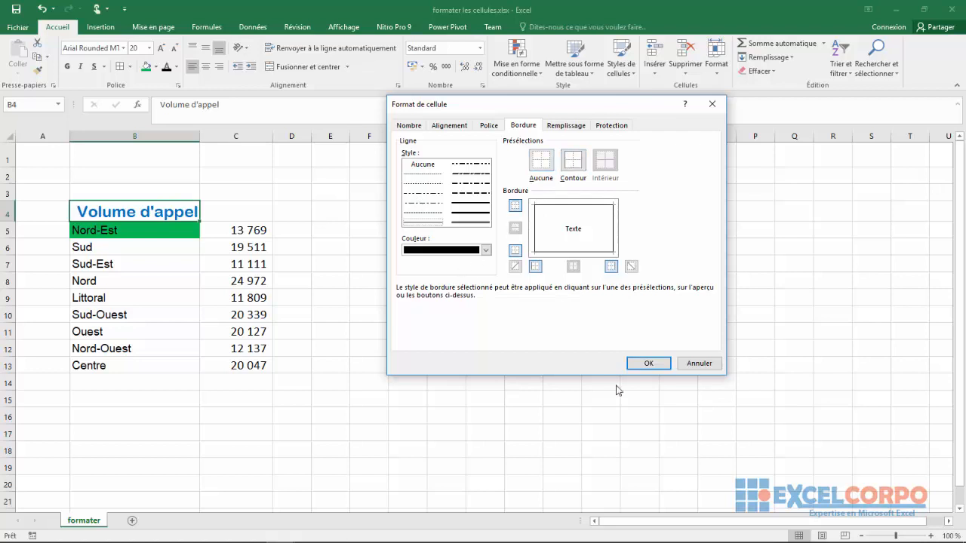
left_click(648, 364)
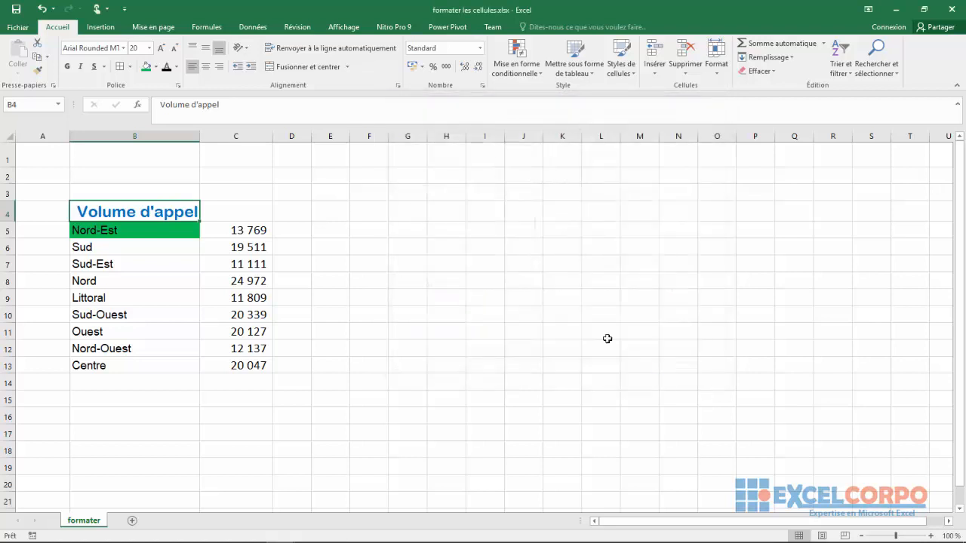
left_click(392, 277)
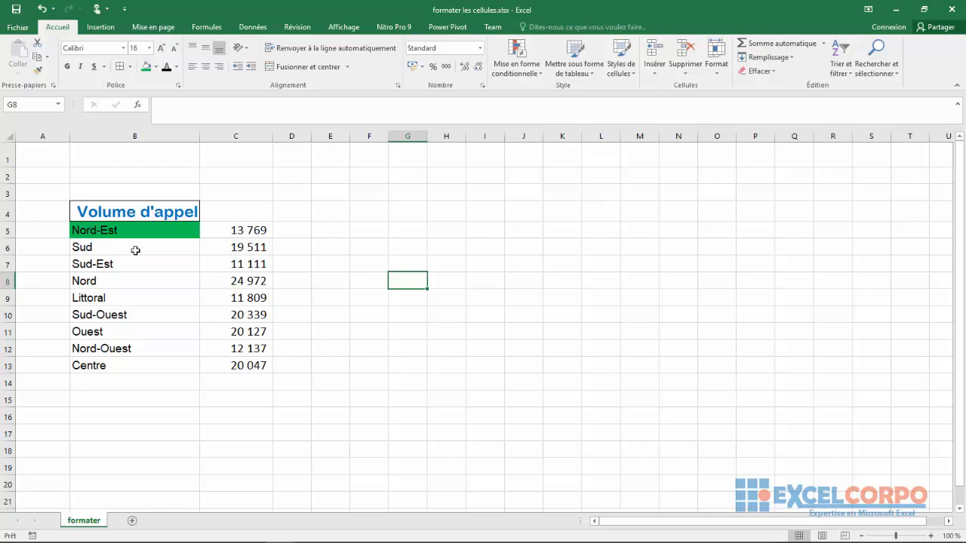
Step: Apply all borders (Toutes les bordures) to the region names in B5:B13
left_click_drag(80, 230, 122, 359)
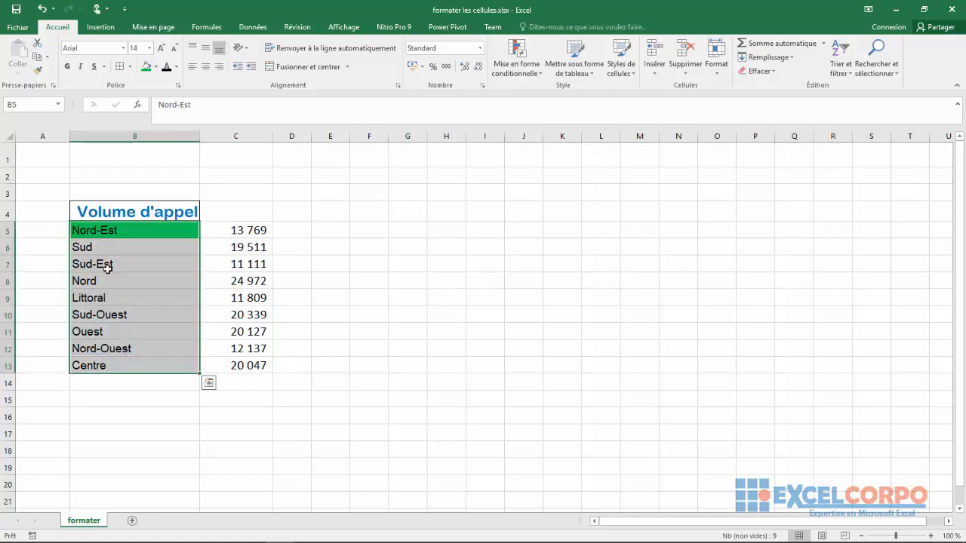
left_click(129, 67)
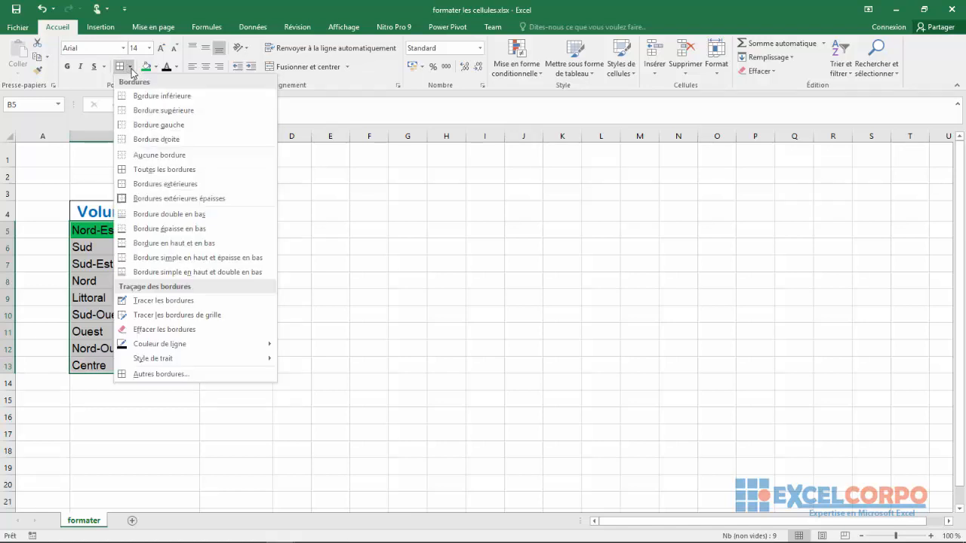
left_click(145, 172)
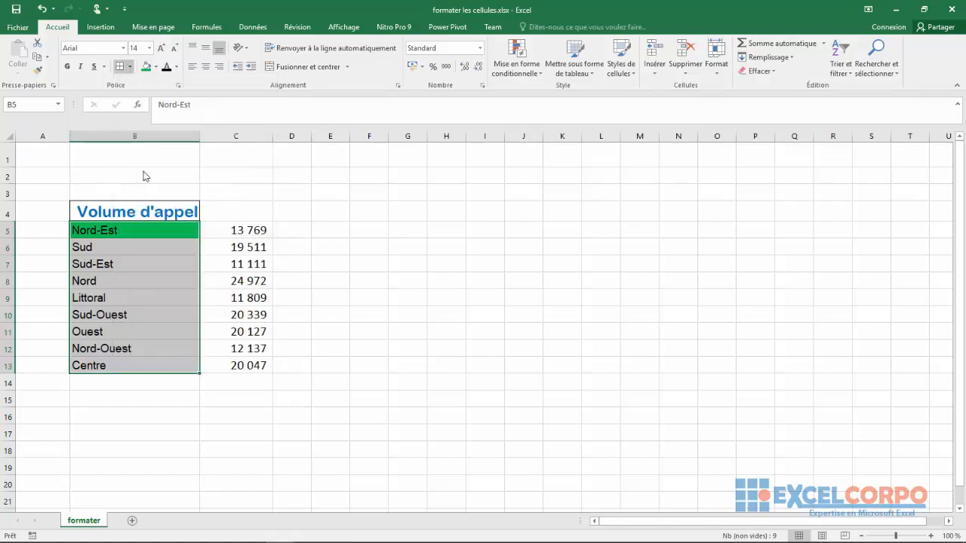
left_click(364, 299)
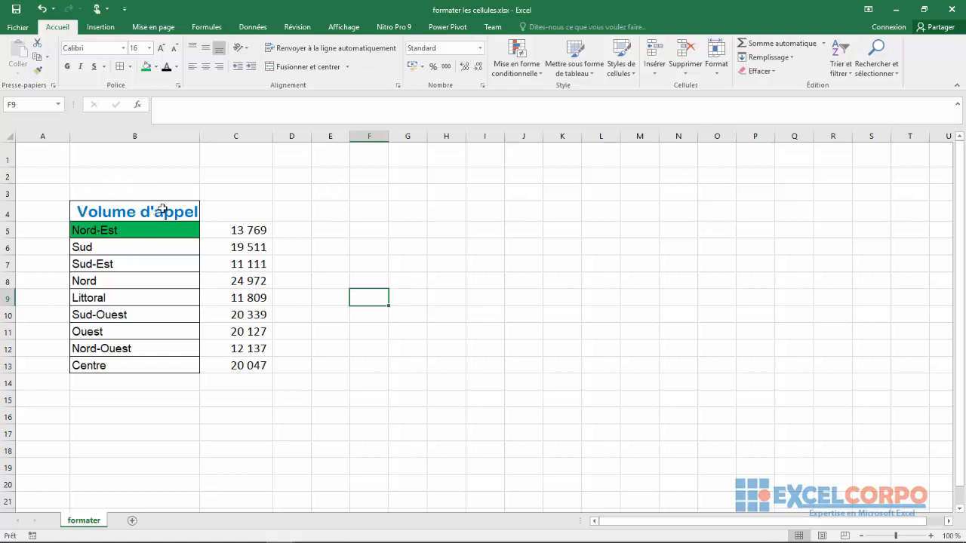
Step: Replace the "Volume d'appel" title cell's borders with a single thick bottom border in standard blue
left_click(131, 212)
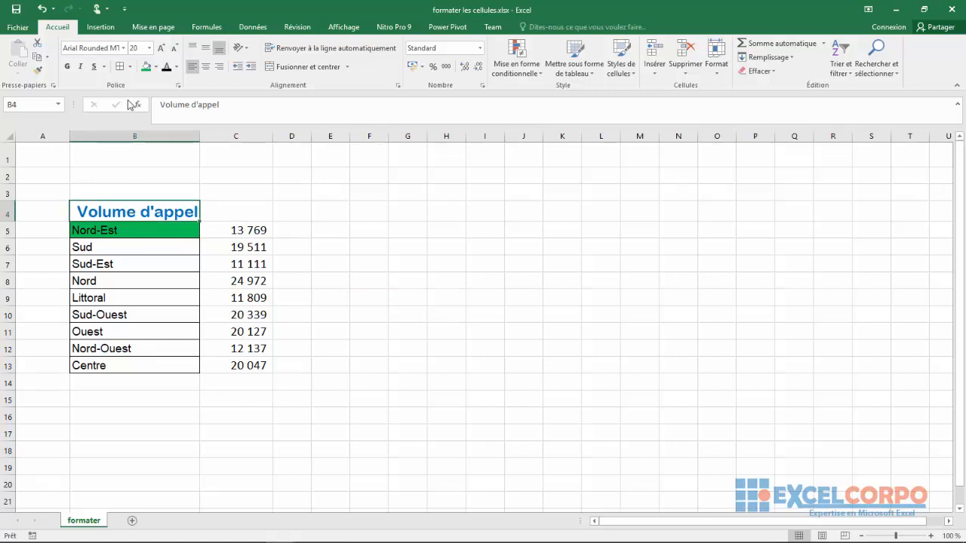
left_click(132, 67)
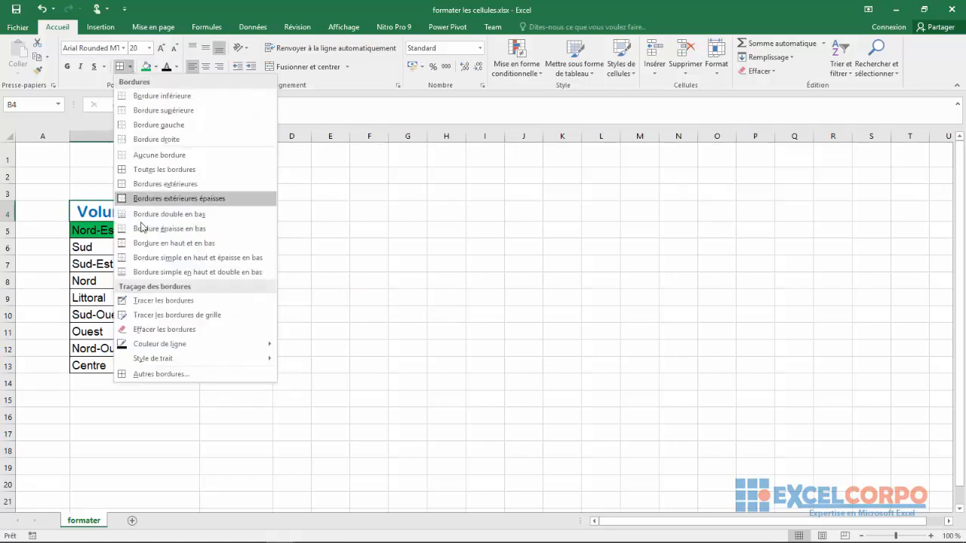
left_click(147, 374)
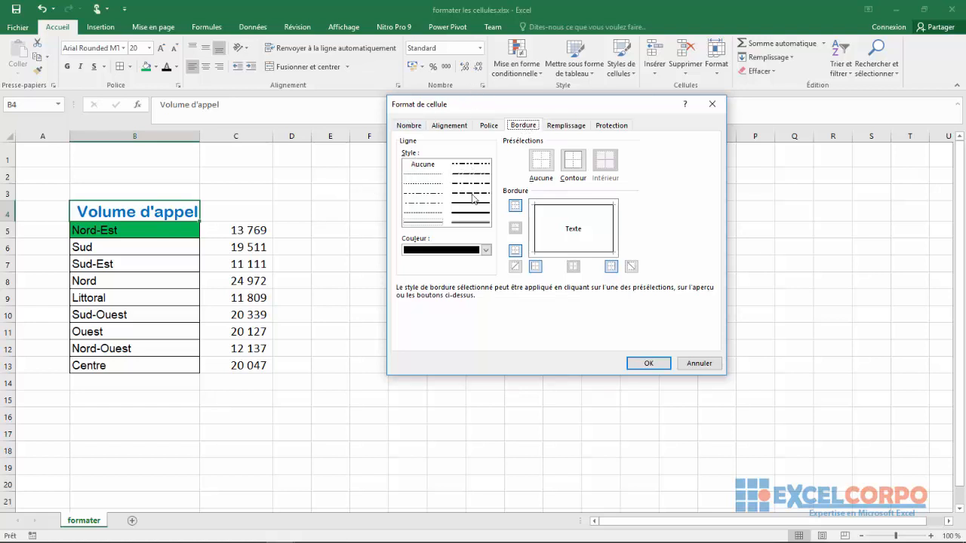
left_click(470, 217)
left_click(485, 250)
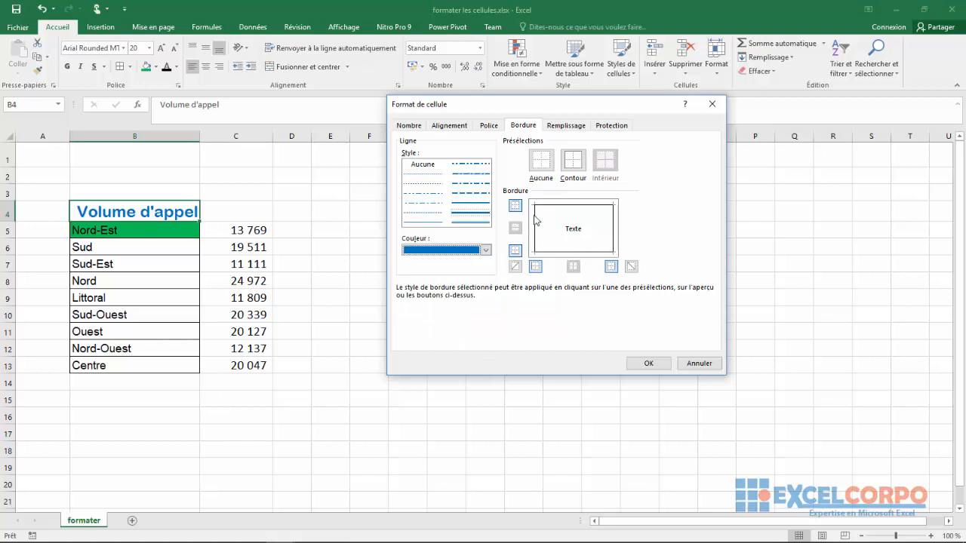
left_click(541, 160)
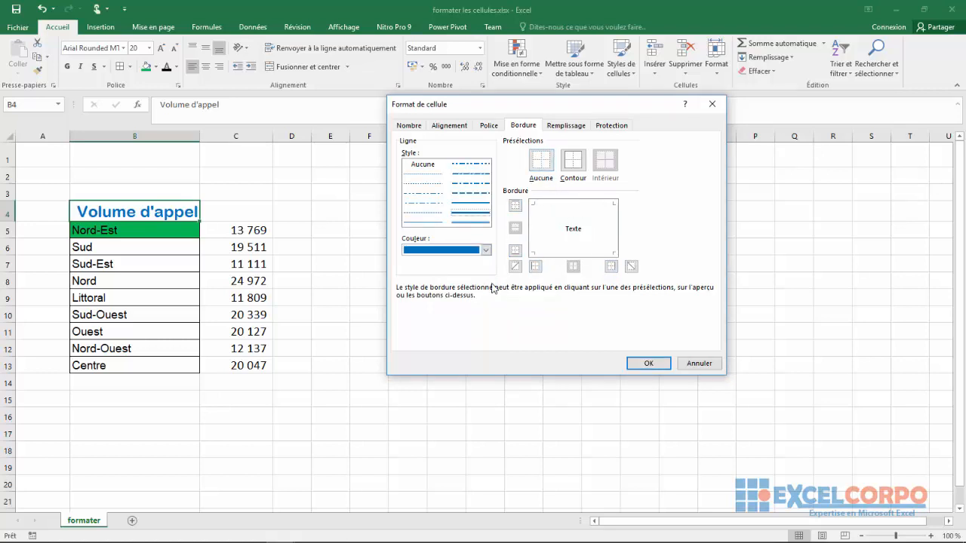
left_click(515, 251)
left_click(647, 363)
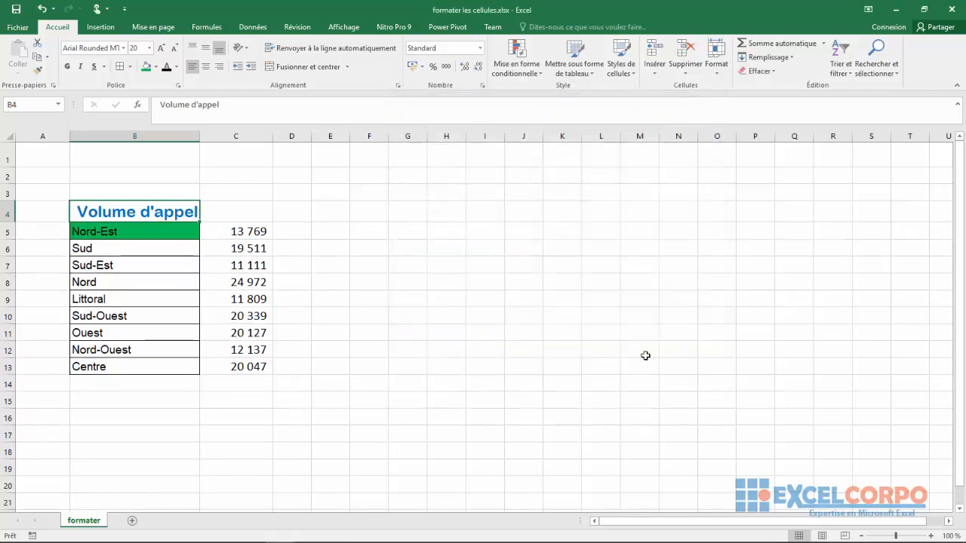
left_click(460, 354)
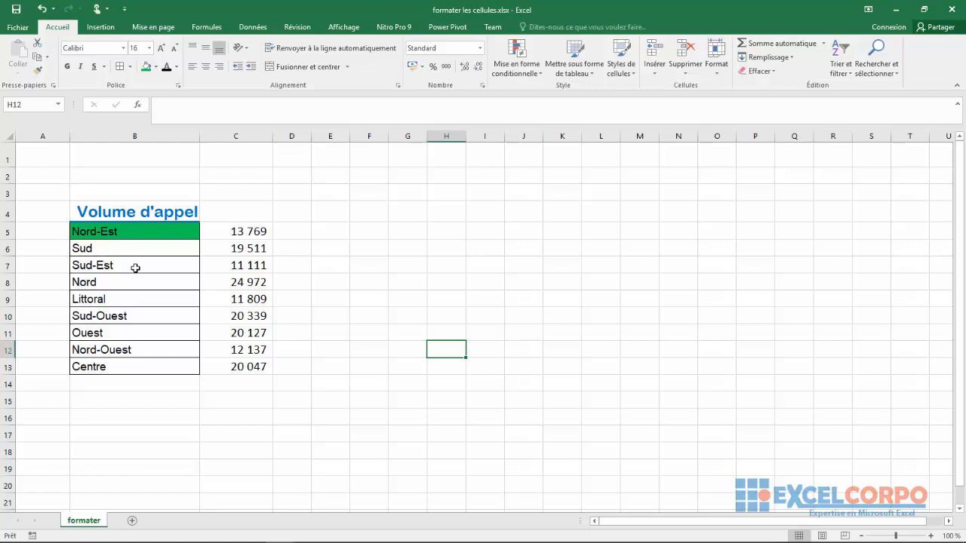
Step: Remove all borders from the region names in B6:B13 with Aucune bordure
left_click_drag(81, 248, 182, 360)
left_click(129, 68)
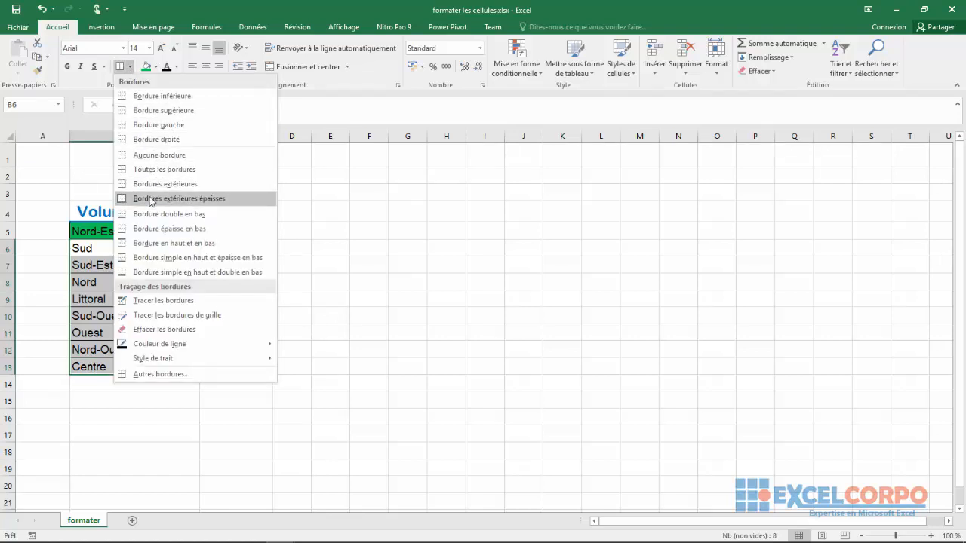
left_click(137, 160)
left_click(347, 215)
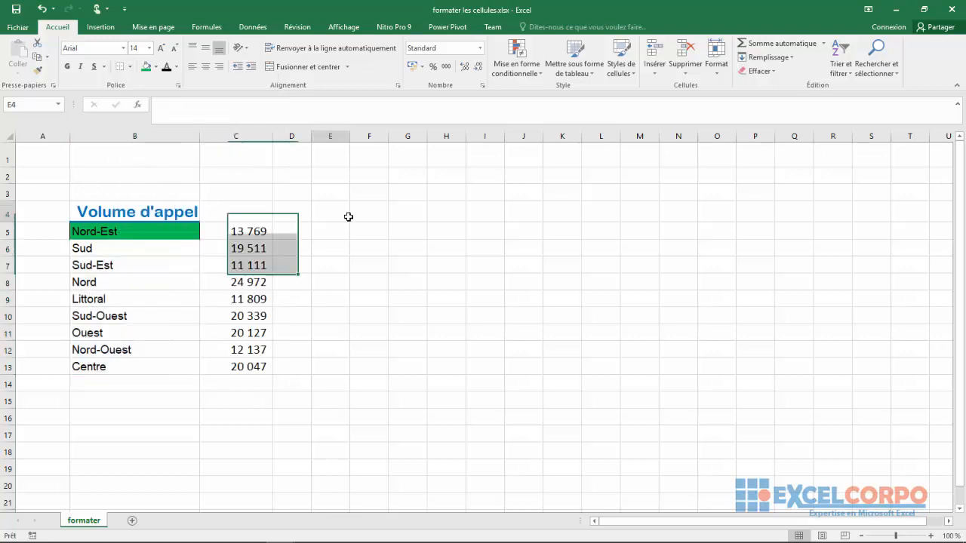
Step: Change the Nord-Est cell B5's fill to a lighter shade of the theme green
left_click(125, 226)
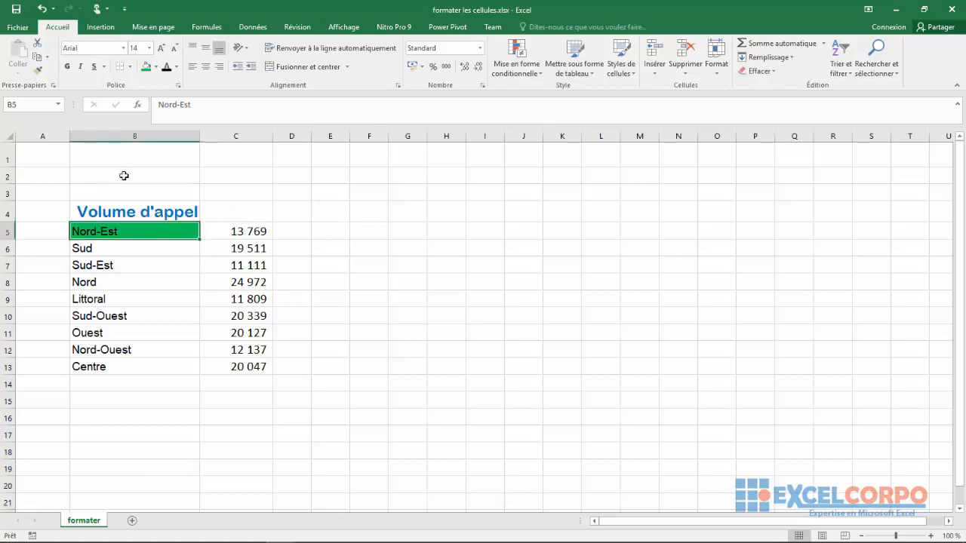
left_click(156, 67)
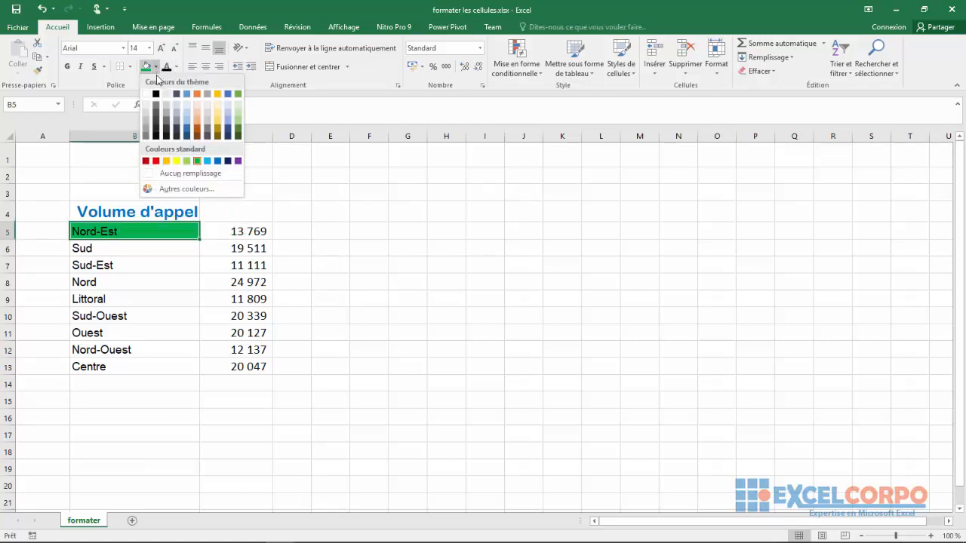
left_click(239, 121)
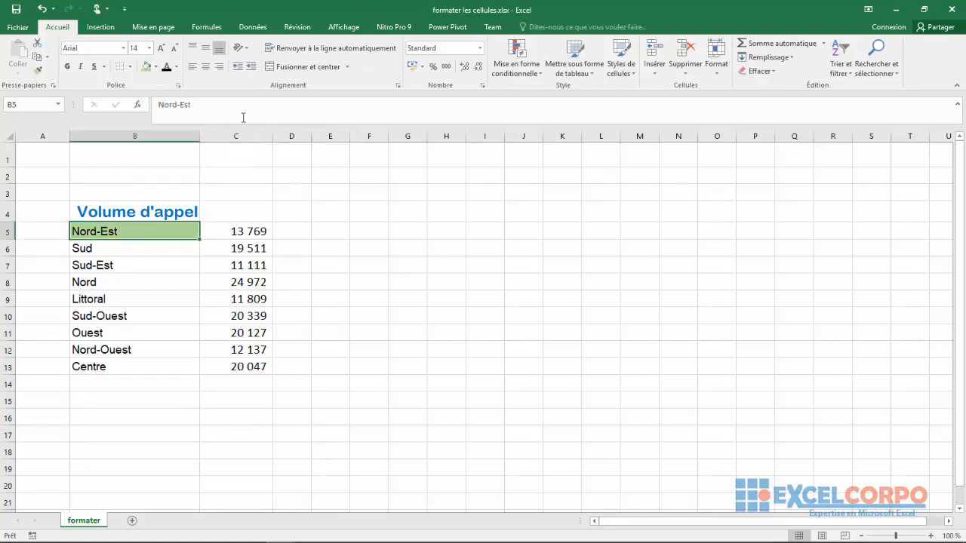
left_click(365, 191)
left_click(157, 296)
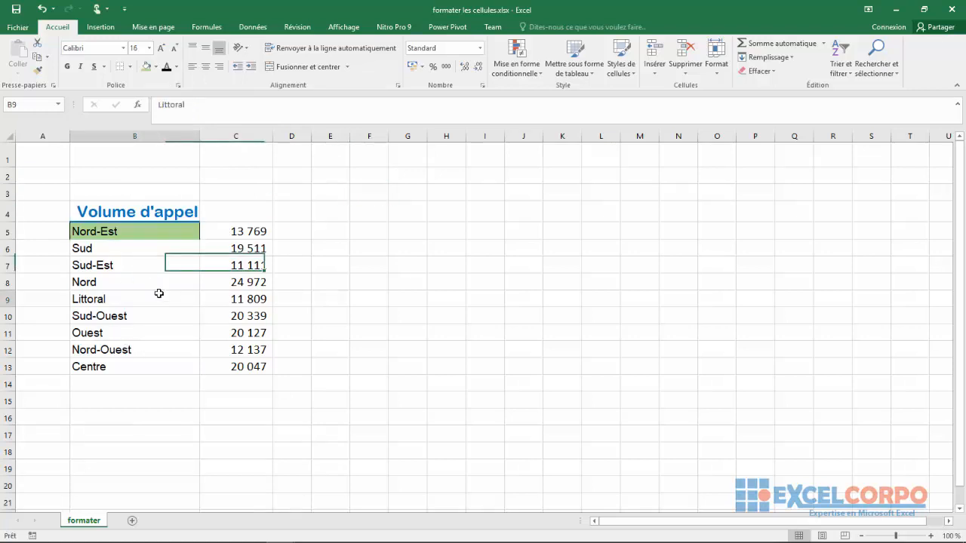
left_click(128, 234)
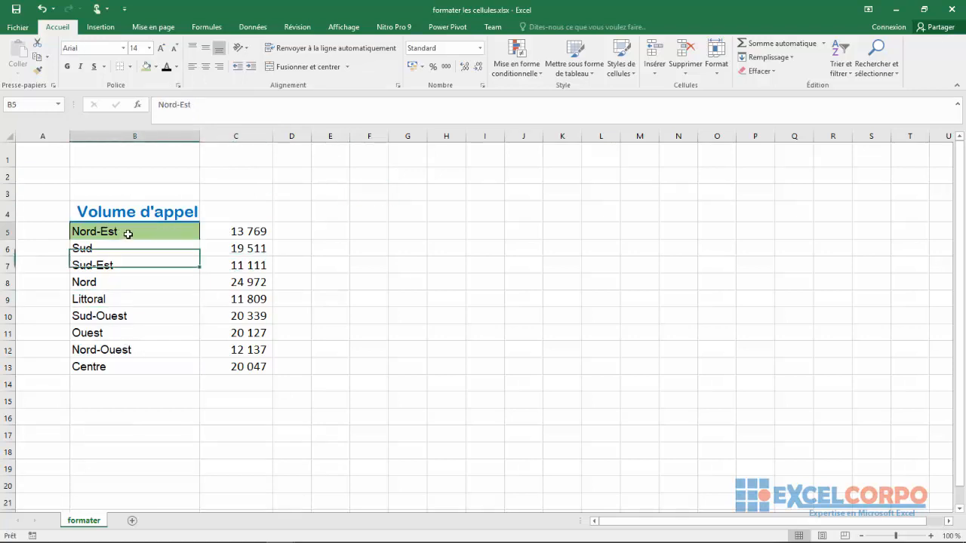
Step: Set the Ouest cell B11's horizontal and vertical text alignment to Centré in the Format de cellule dialog
left_click(190, 336)
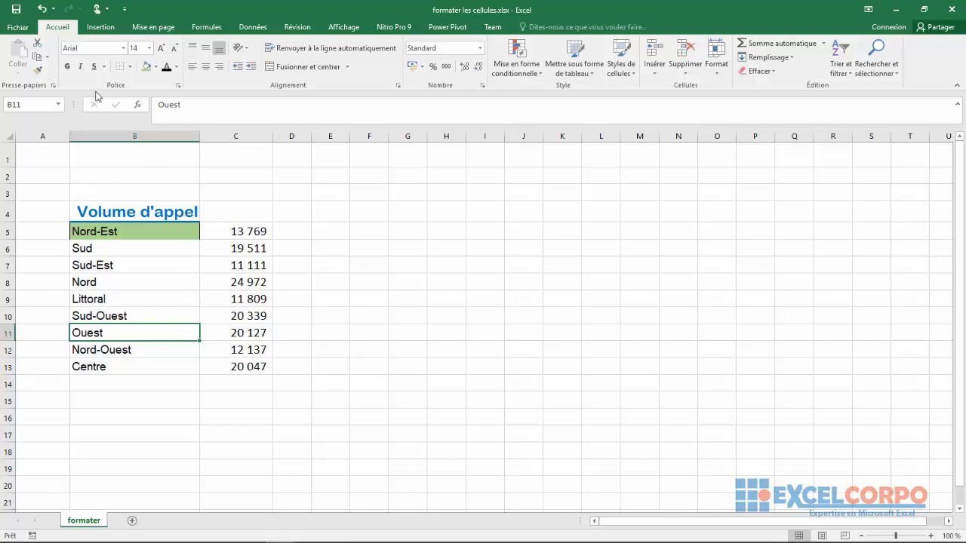
left_click(179, 86)
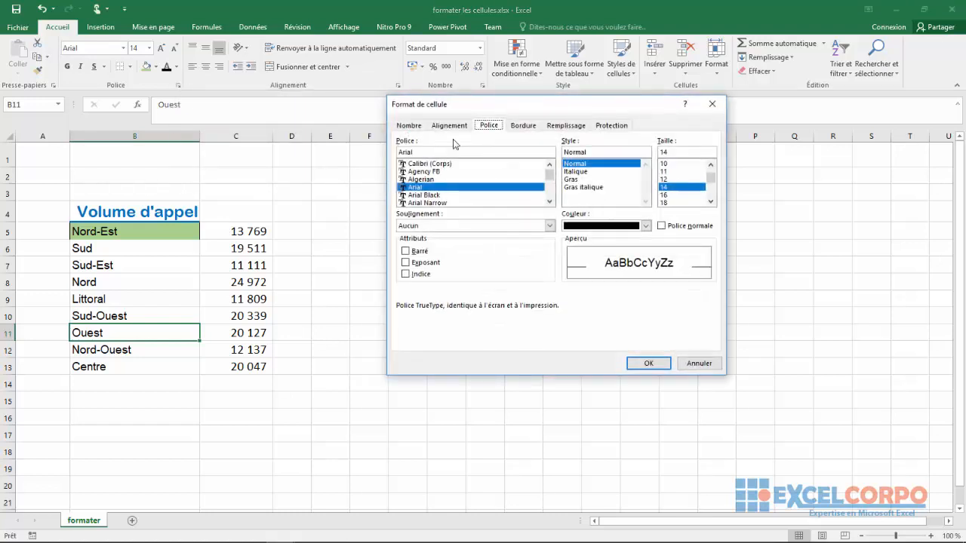
left_click(409, 126)
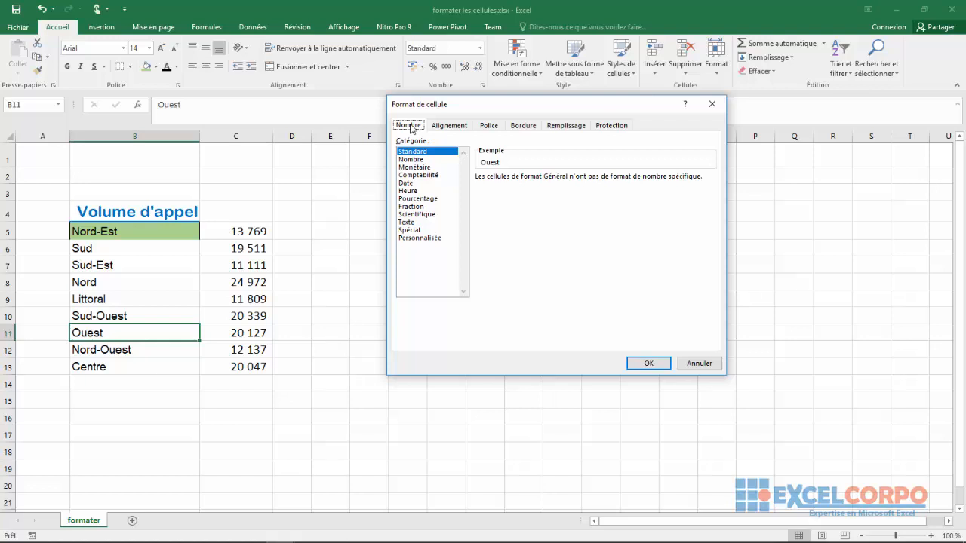
left_click(444, 126)
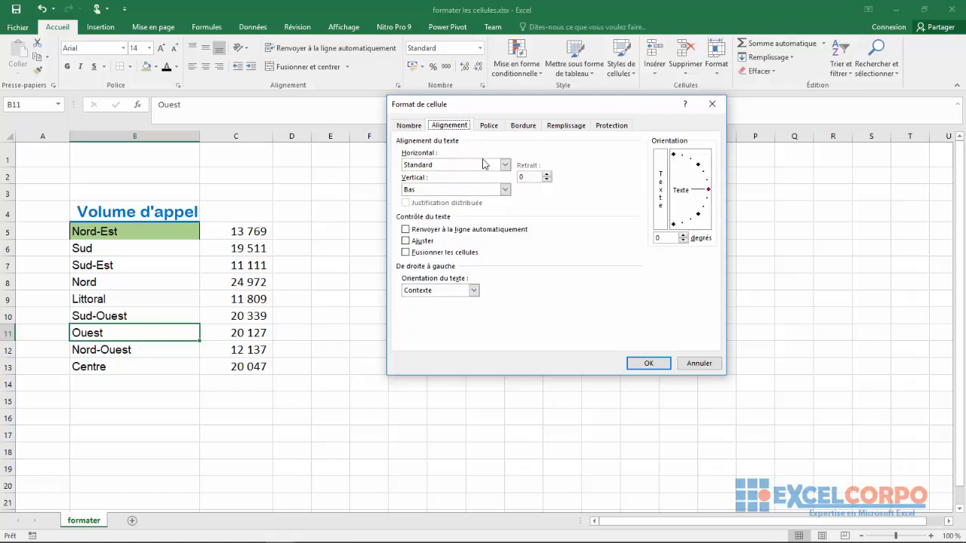
left_click(505, 165)
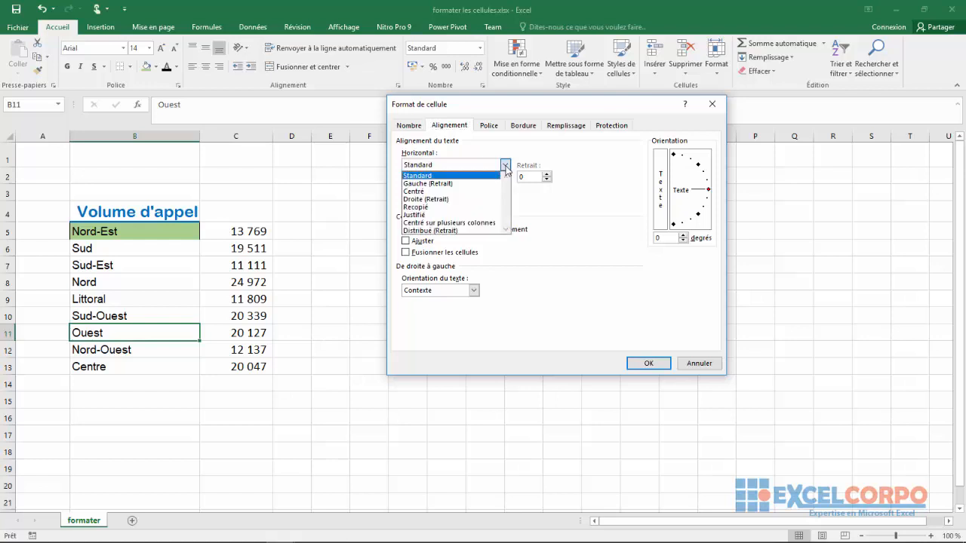
left_click(432, 191)
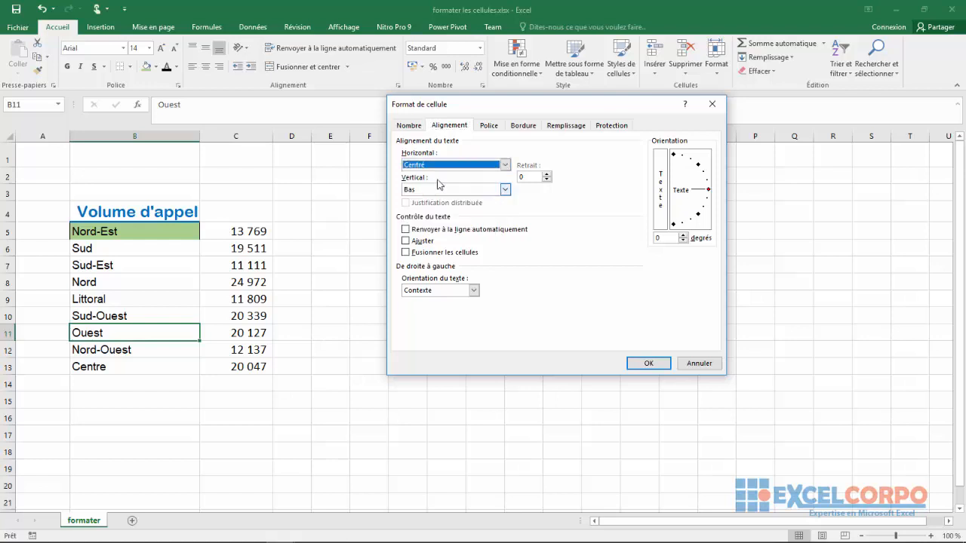
left_click(495, 189)
left_click(432, 207)
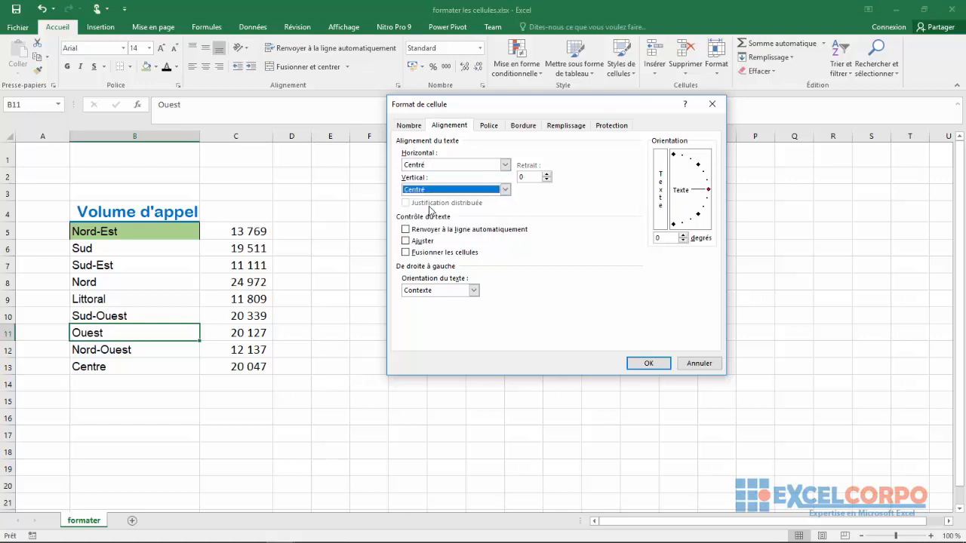
Step: Set the Ouest cell's font to Gigi, style Italique, size 12, with the theme gold text colour
left_click(485, 127)
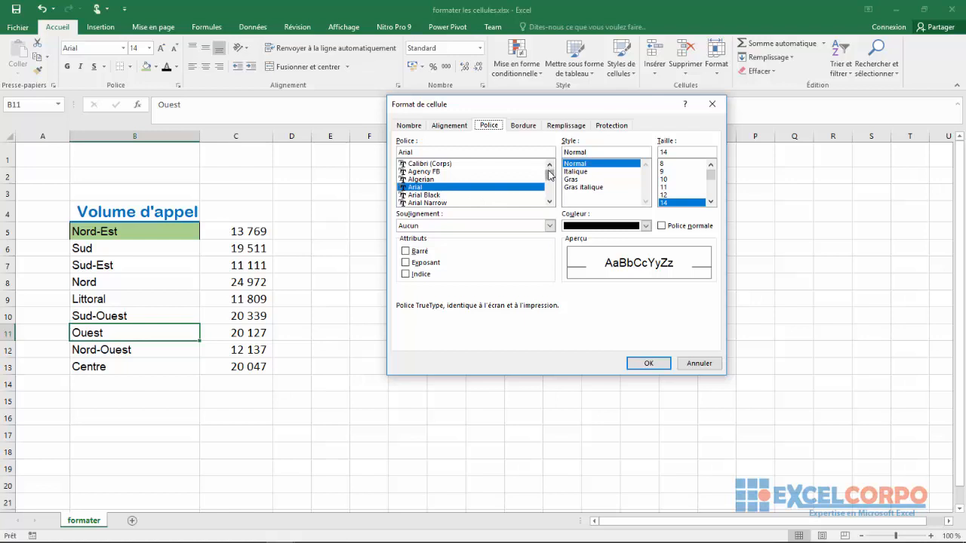
left_click_drag(550, 176, 549, 181)
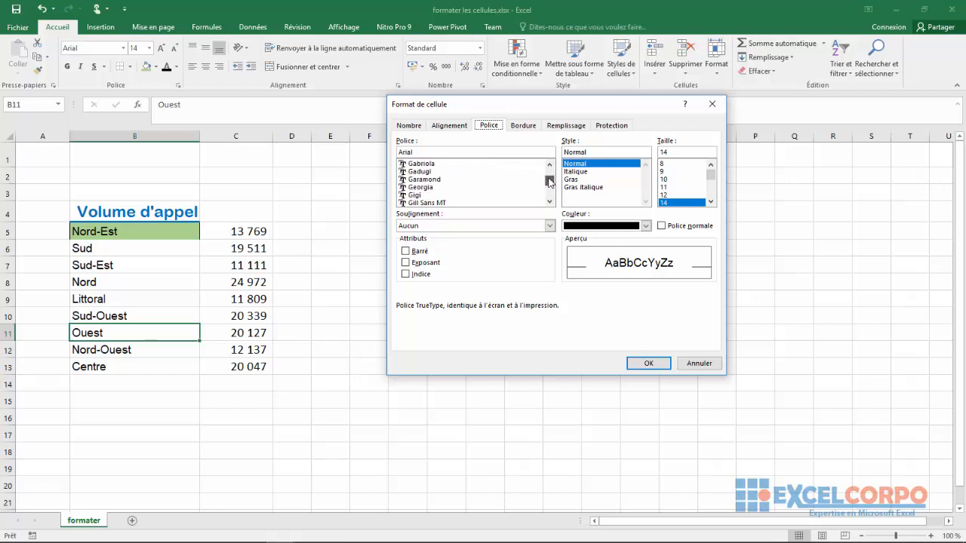
left_click(407, 198)
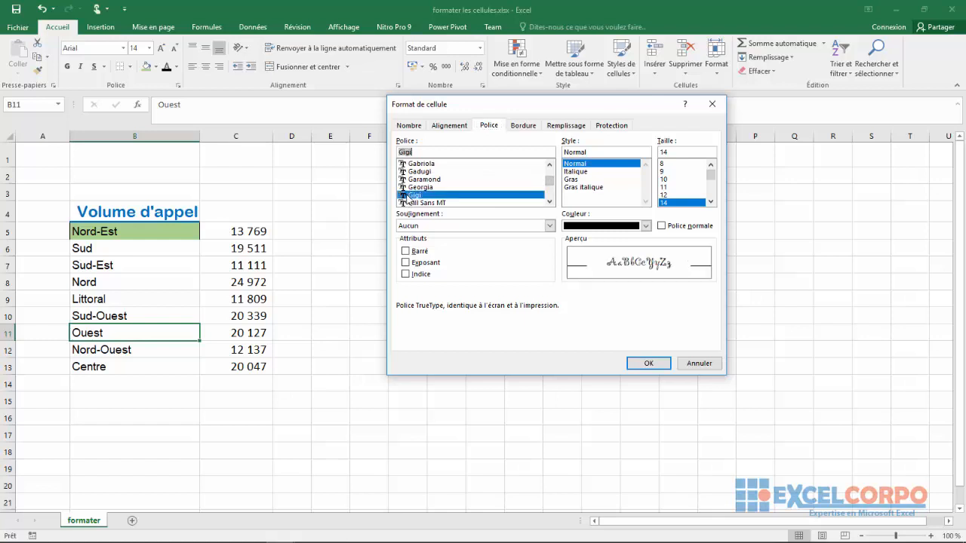
left_click(583, 173)
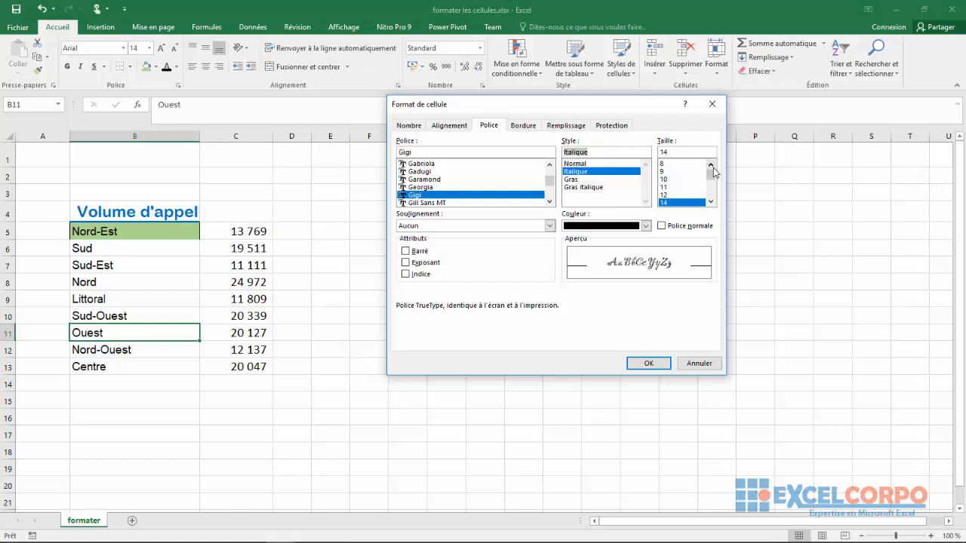
left_click_drag(712, 175, 712, 181)
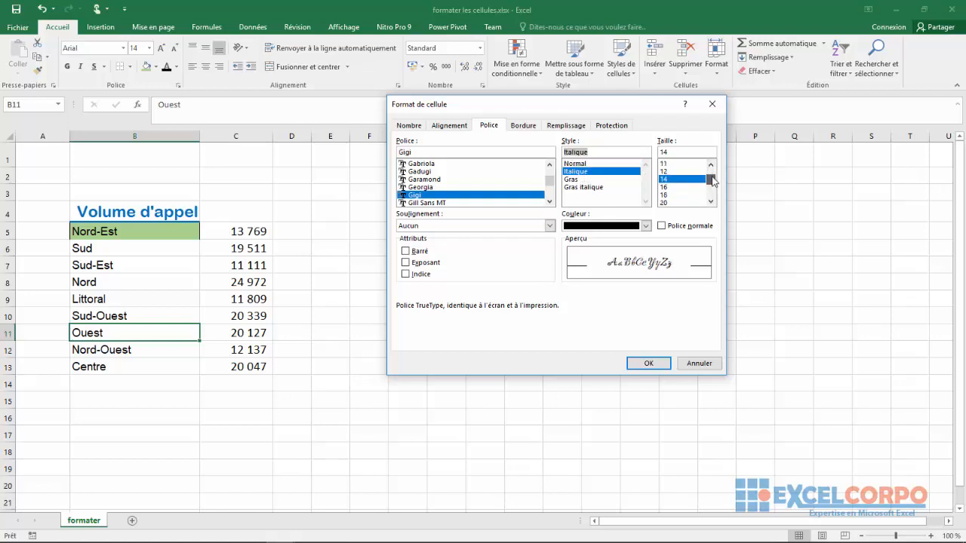
left_click(664, 171)
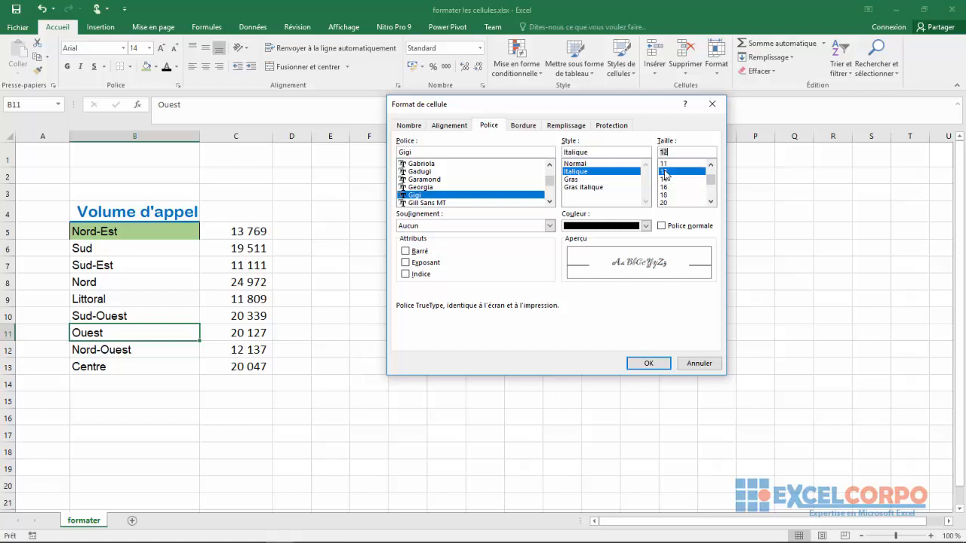
left_click(645, 226)
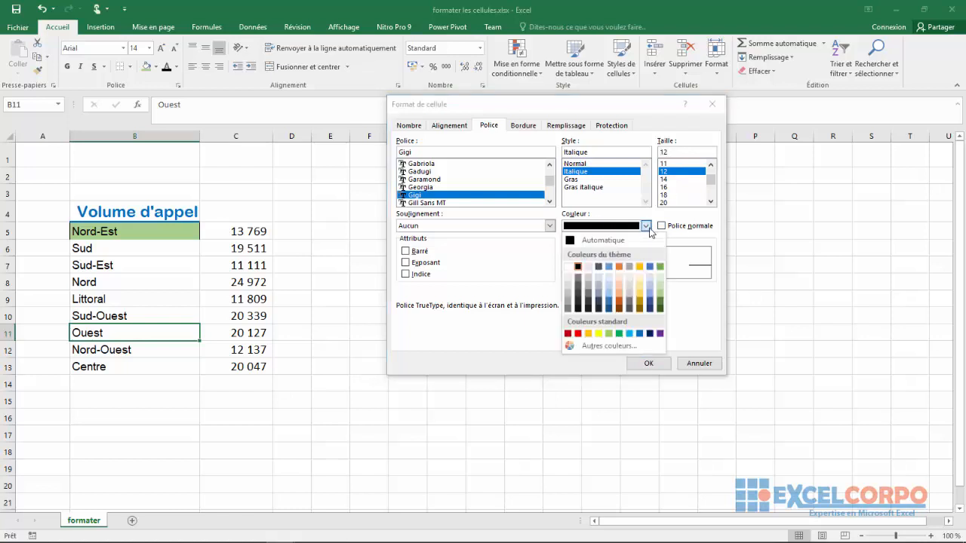
left_click(639, 267)
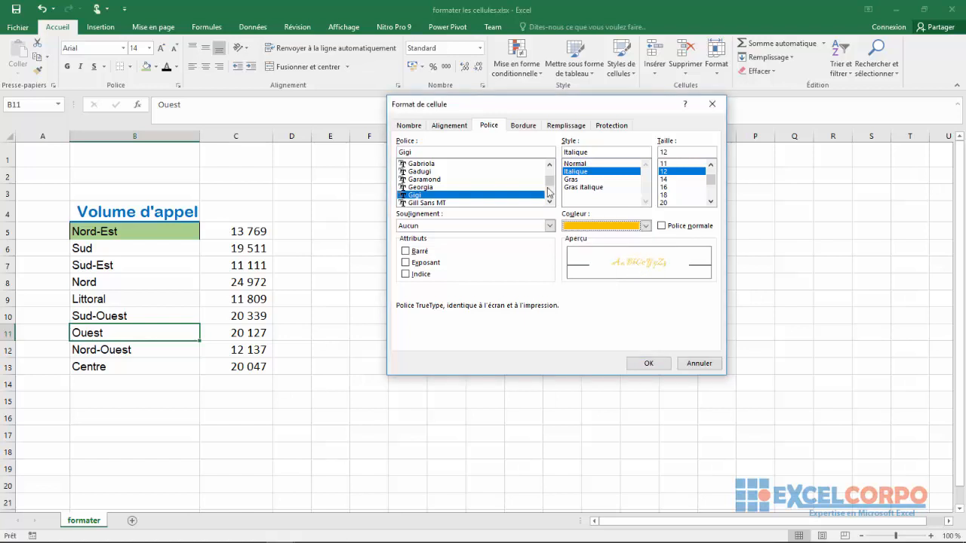
Step: Try black and white background fills for the Ouest cell and reset the background to Aucune couleur
left_click(522, 125)
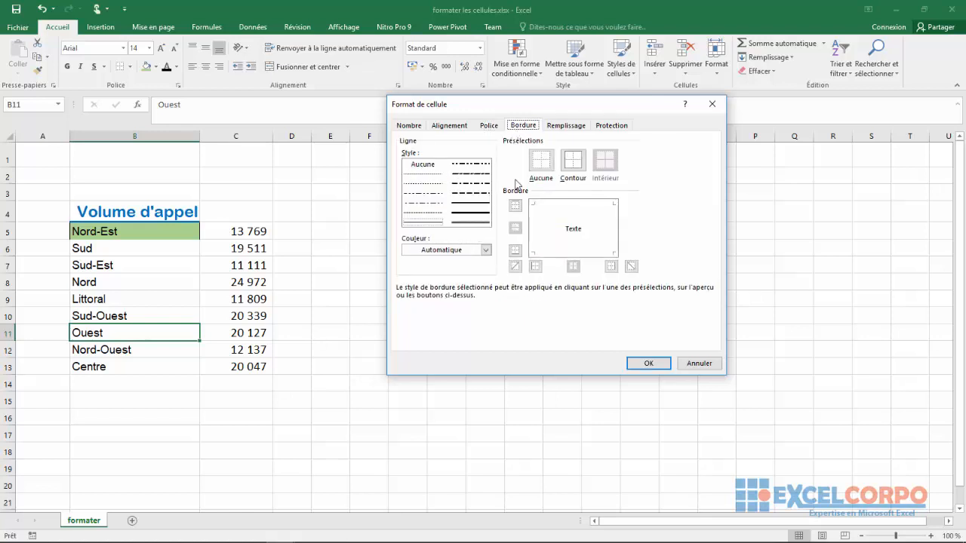
left_click(560, 127)
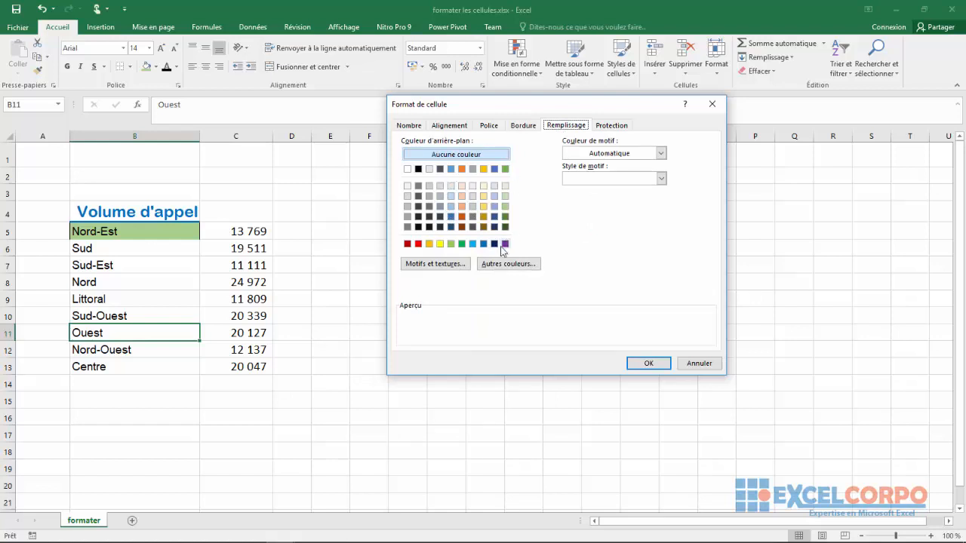
left_click(419, 169)
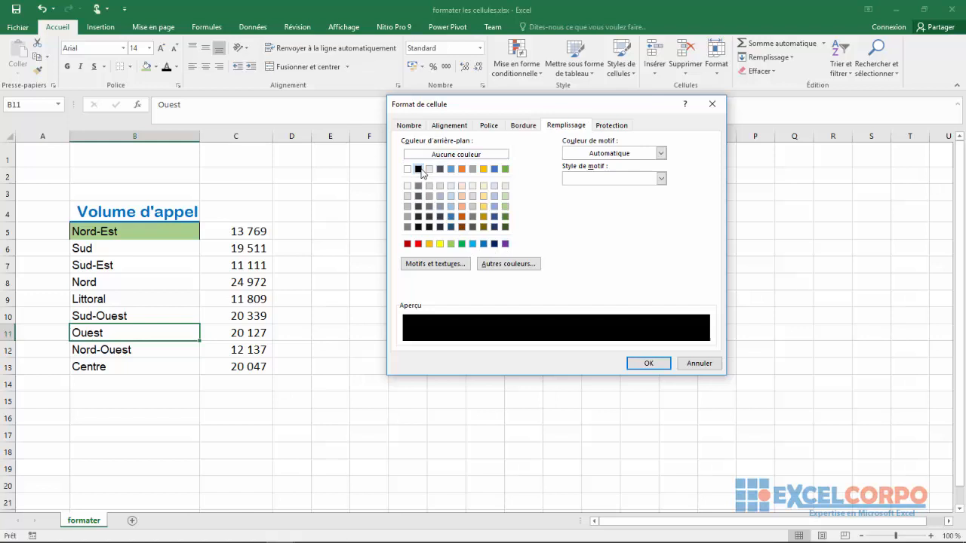
left_click(407, 169)
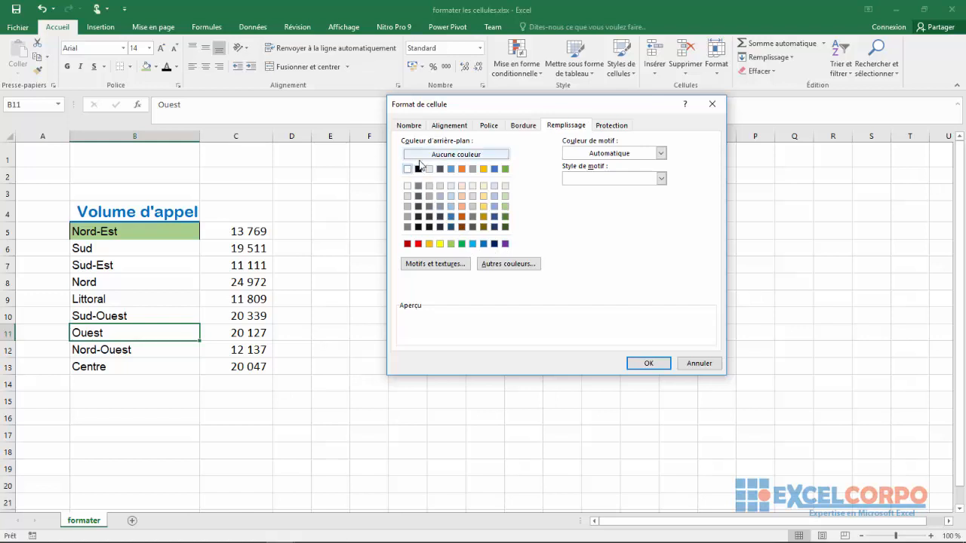
left_click(419, 156)
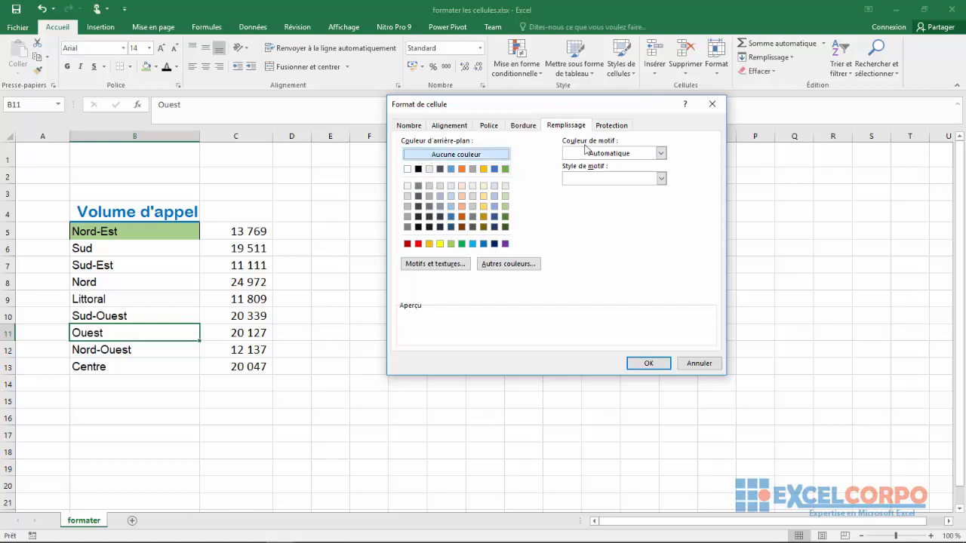
Step: Review the protection, alignment and font settings and apply the new formatting to the Ouest cell
left_click(606, 127)
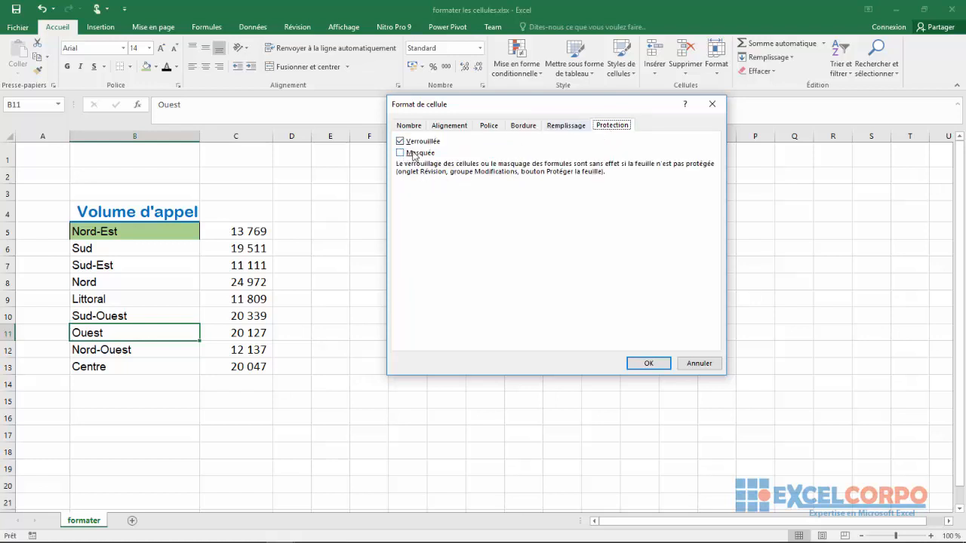
left_click(453, 127)
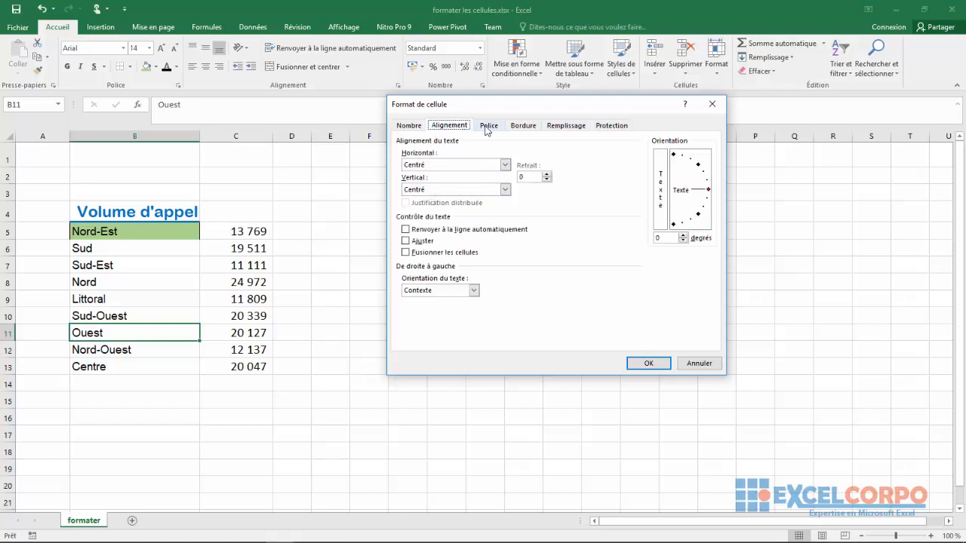
left_click(487, 126)
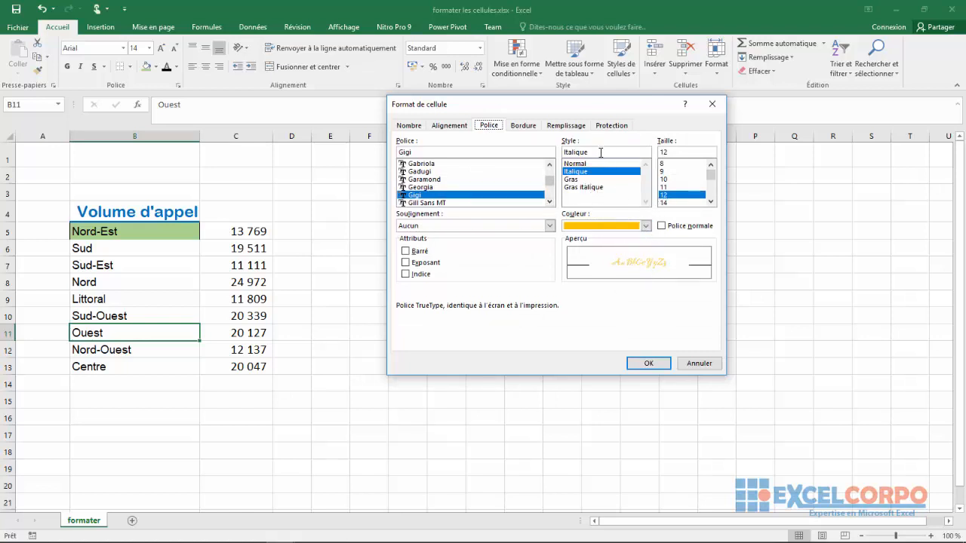
left_click(641, 364)
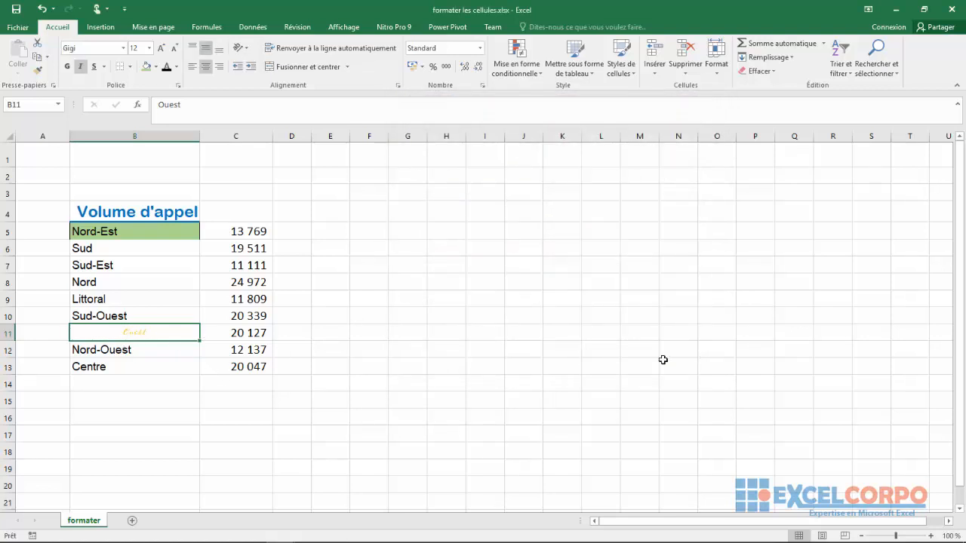
Step: Change the Ouest cell's font to Arial
left_click(930, 536)
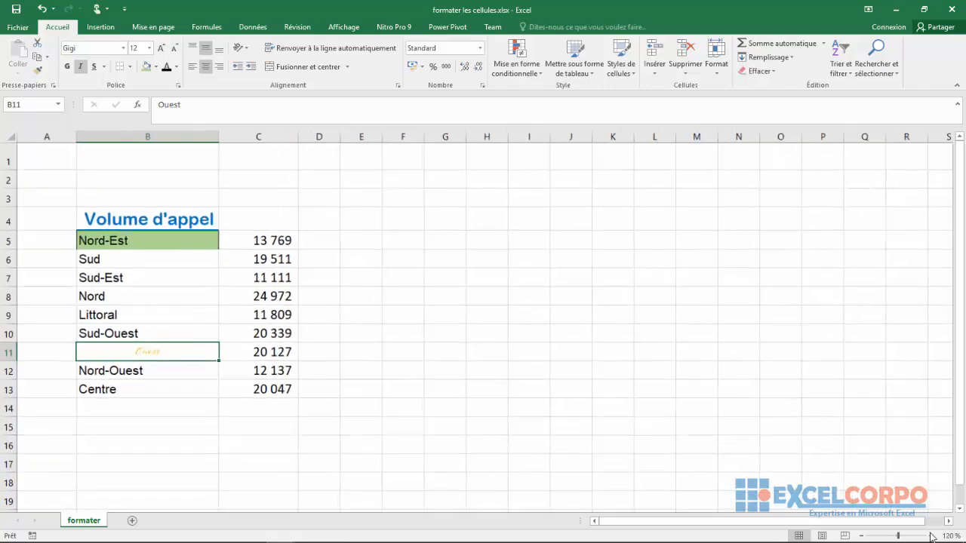
left_click(931, 535)
left_click(931, 535)
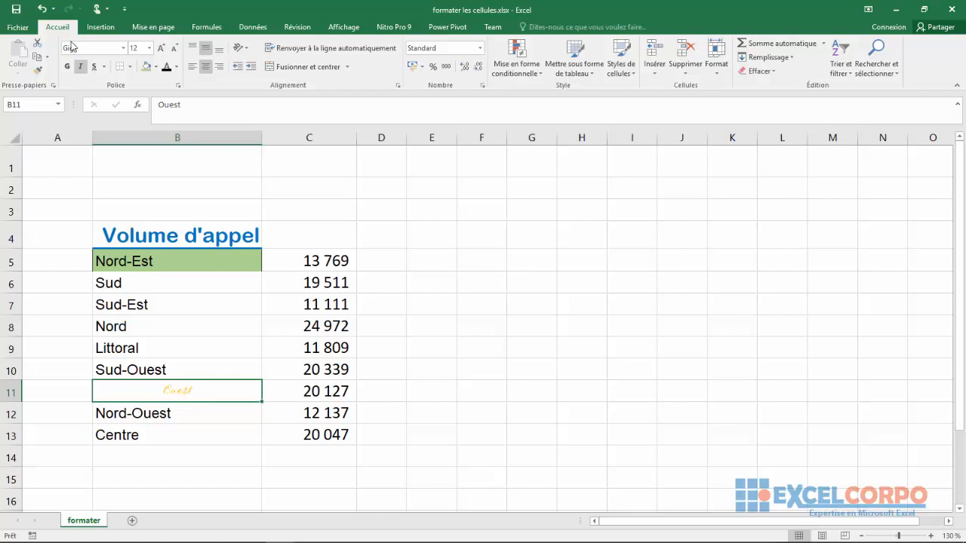
left_click(125, 49)
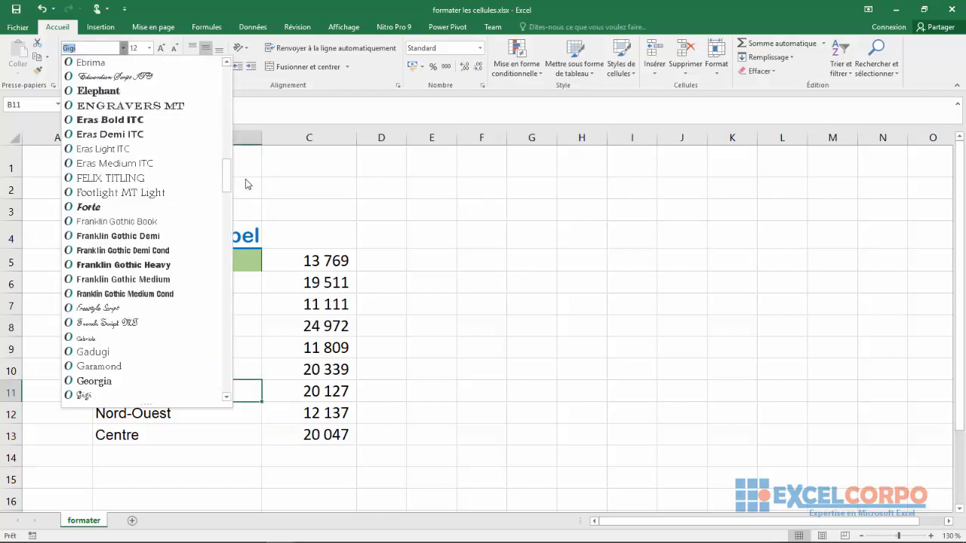
left_click_drag(227, 177, 233, 89)
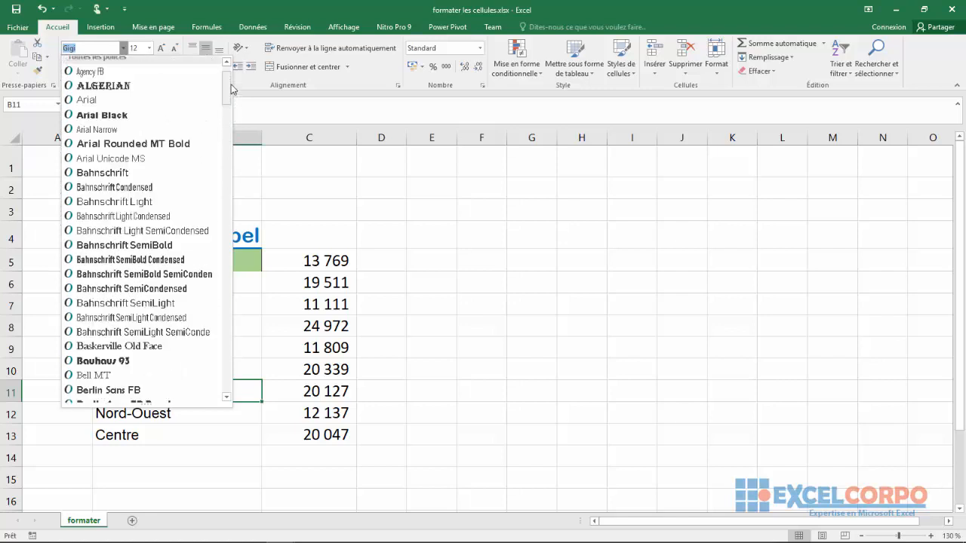
left_click(115, 106)
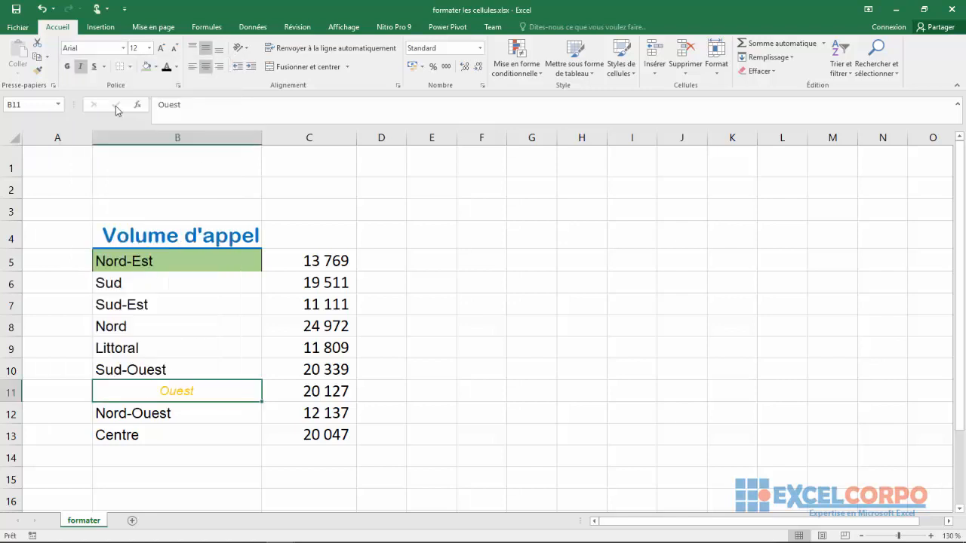
left_click(433, 253)
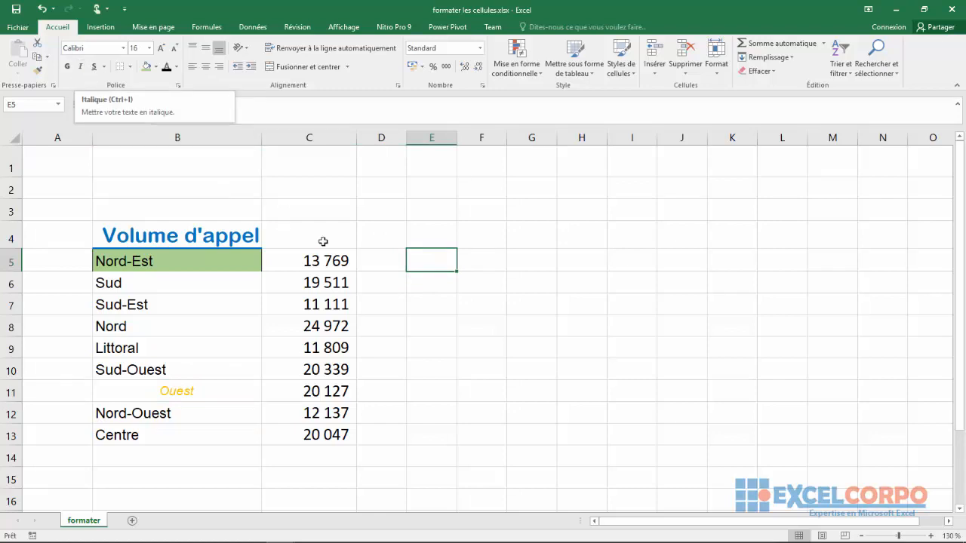
left_click(428, 296)
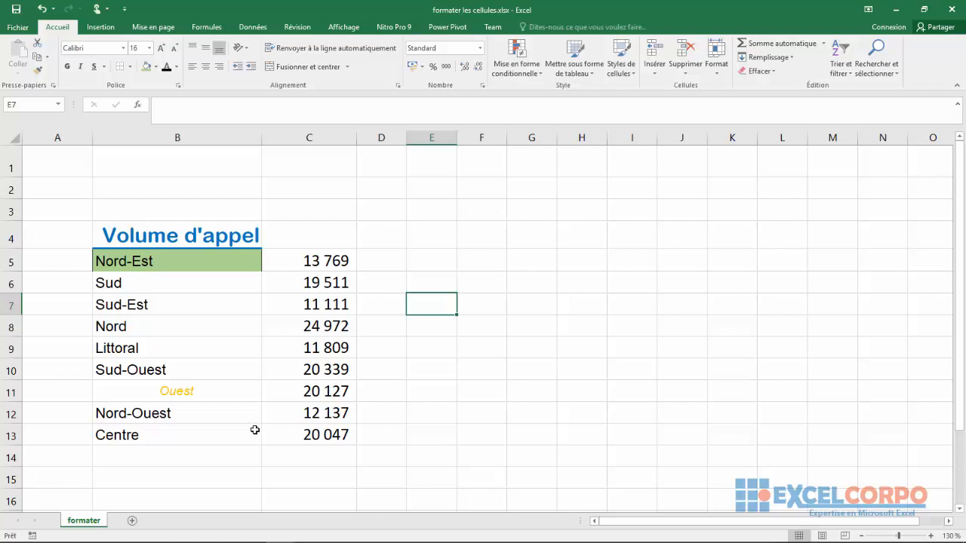
Step: Copy the Ouest cell's formatting onto the region names Sud-Est to Sud-Ouest in B7:B10 with the format painter
left_click(209, 388)
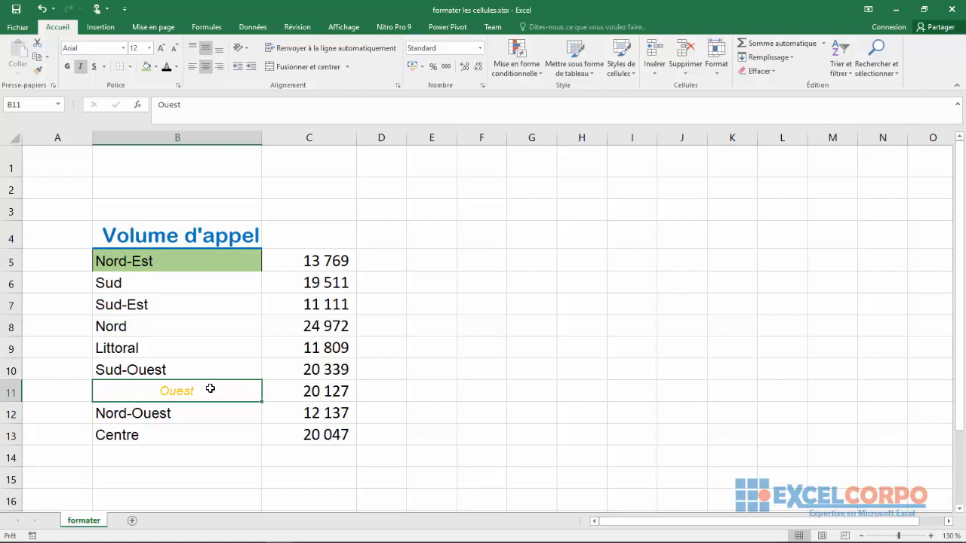
right_click(210, 389)
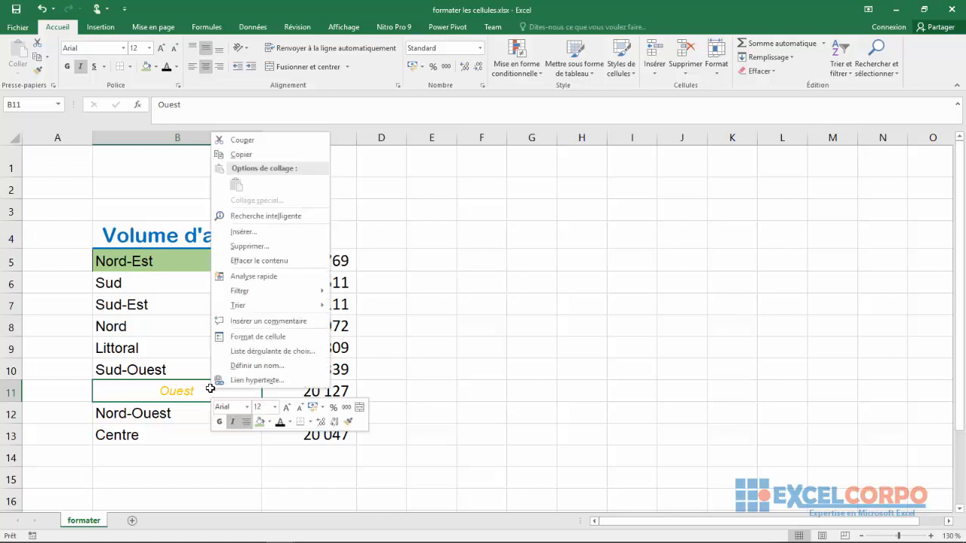
left_click(349, 423)
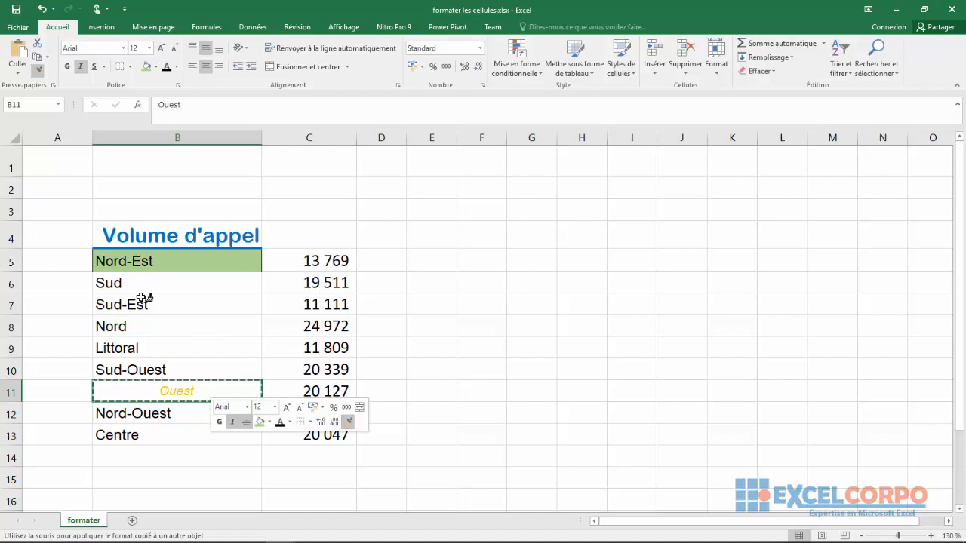
mouse_move(142, 296)
left_mouse_down()
mouse_move(164, 327)
mouse_move(161, 428)
mouse_move(168, 370)
left_mouse_up()
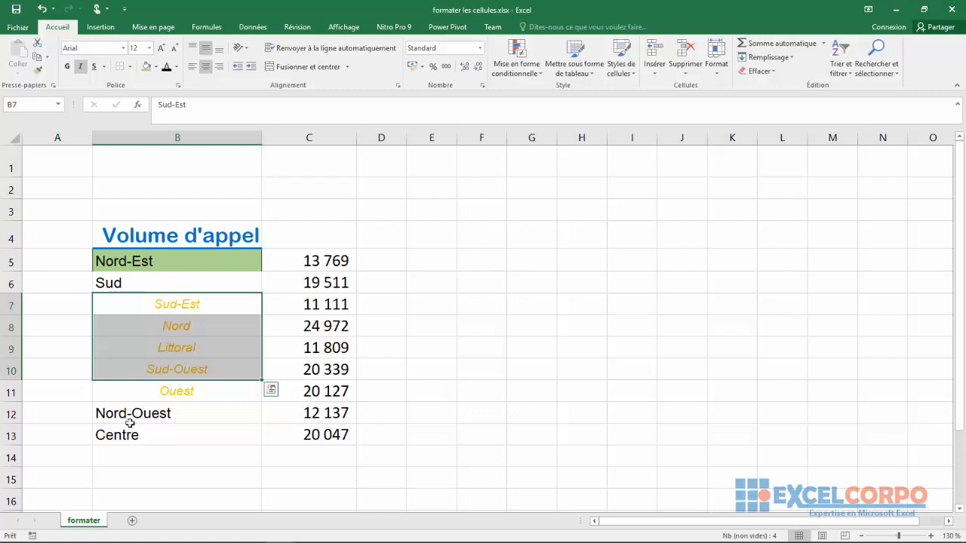
Step: Copy the Ouest cell's formatting onto Nord-Ouest and Centre in B12:B13 with the format painter
left_click(184, 391)
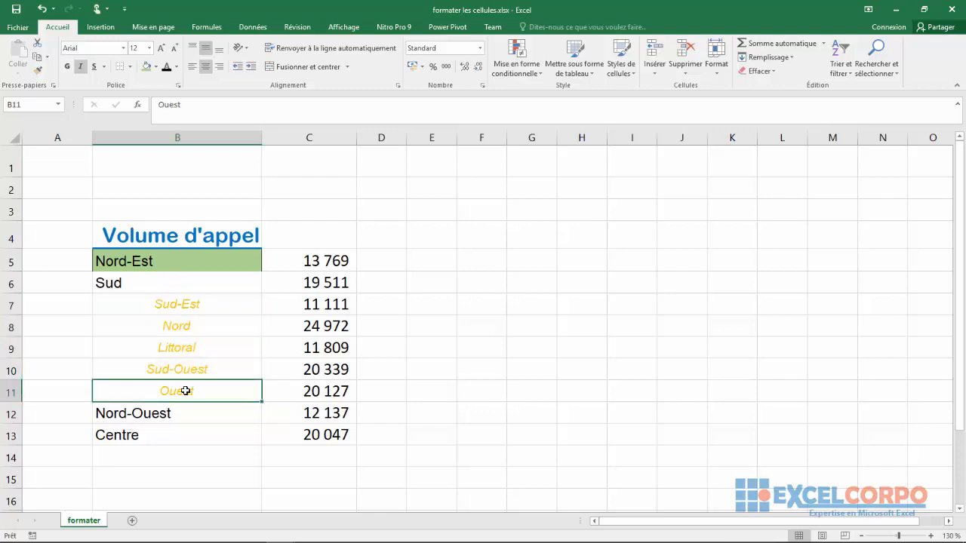
right_click(245, 392)
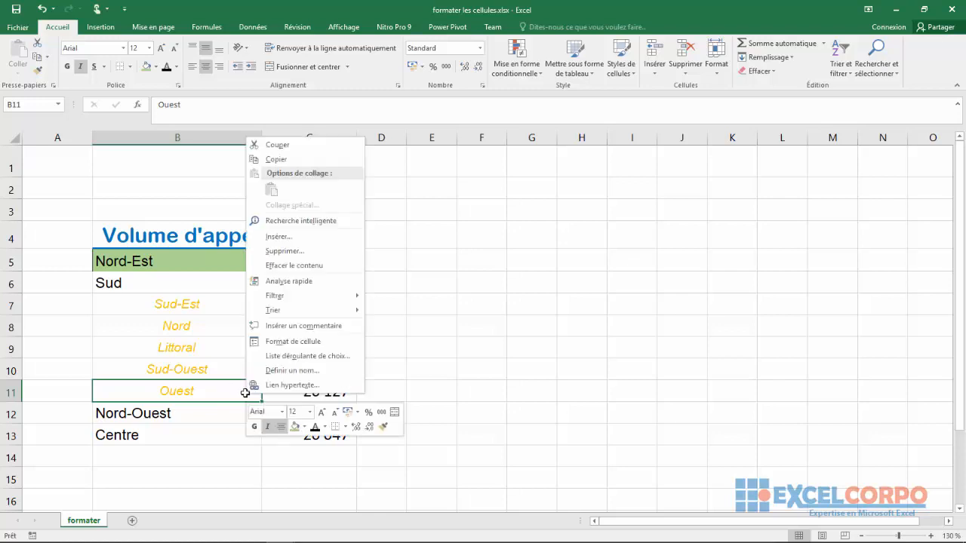
left_click(384, 427)
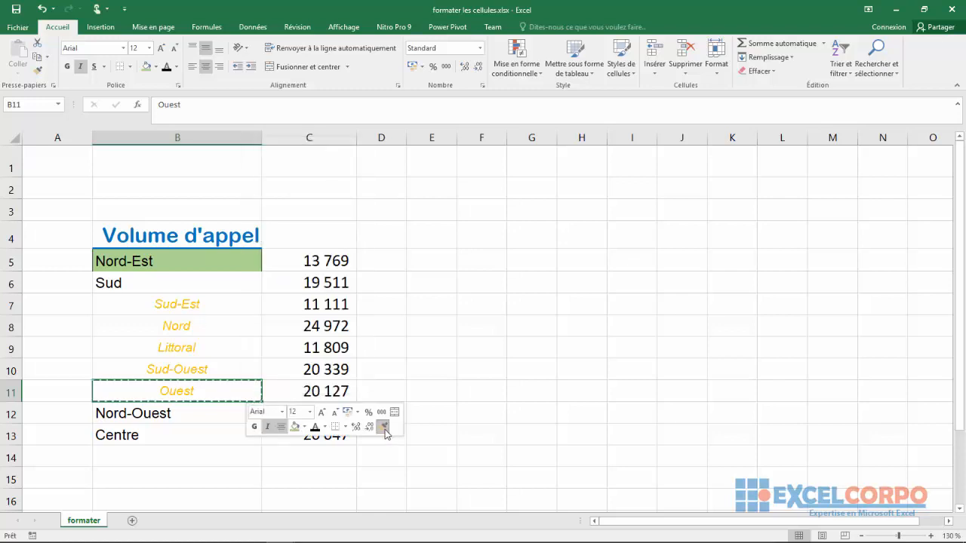
left_click_drag(149, 413, 156, 431)
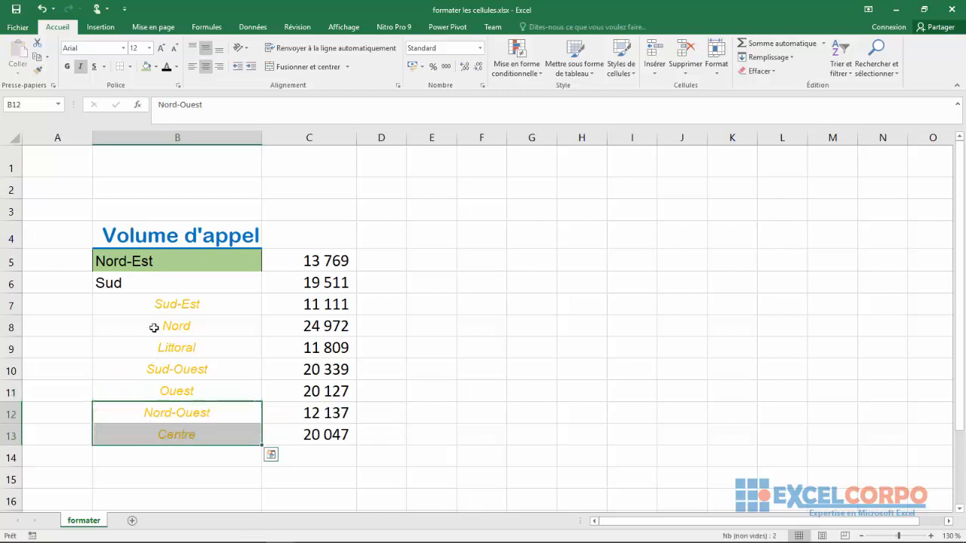
Step: Copy the Ouest cell's formatting onto Nord-Est and Sud in B5:B6 with the format painter
left_click(134, 276)
left_click(131, 259)
left_click_drag(131, 260, 149, 282)
left_click(181, 393)
right_click(181, 396)
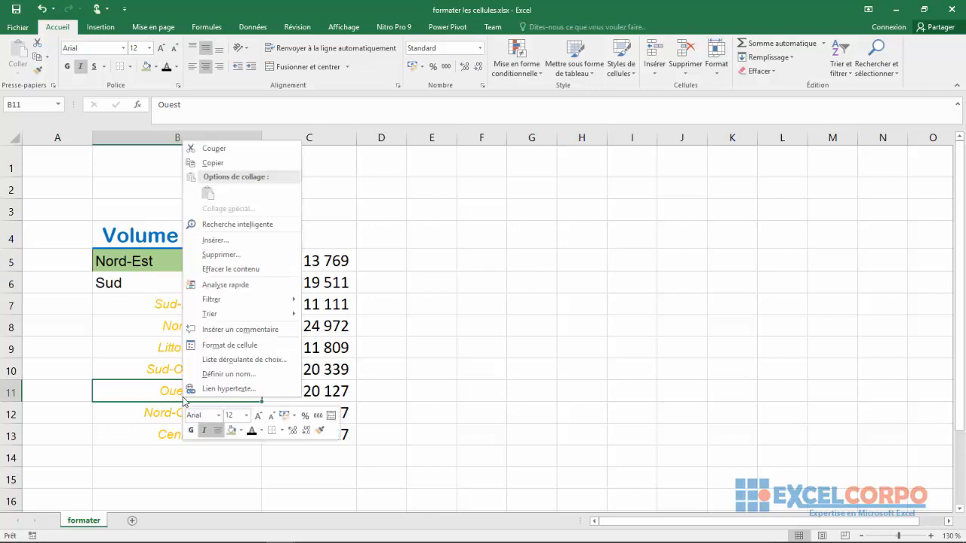
left_click(325, 432)
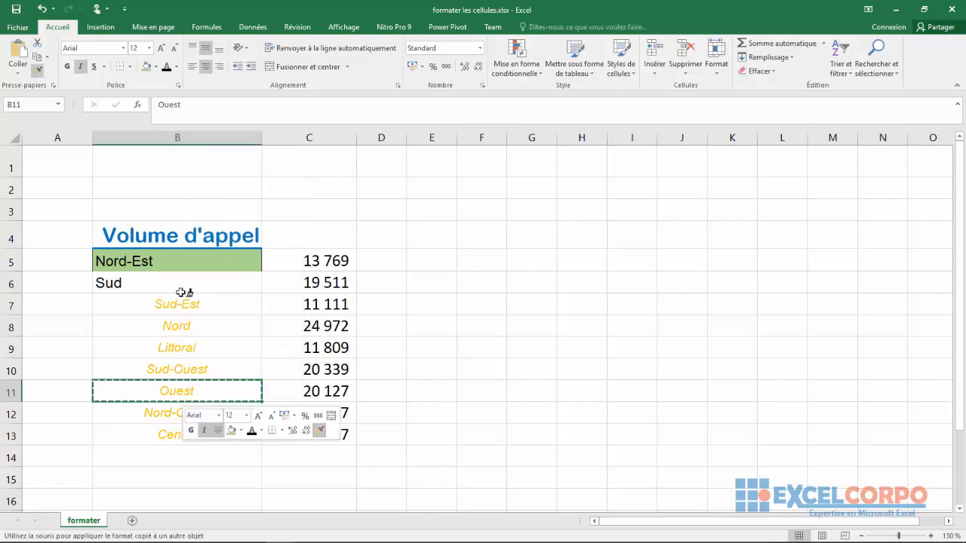
mouse_move(147, 259)
left_mouse_down()
mouse_move(138, 264)
mouse_move(157, 276)
left_mouse_up()
Step: Clear only the formats of all region names in B5:B13, keeping their text
left_click(223, 392)
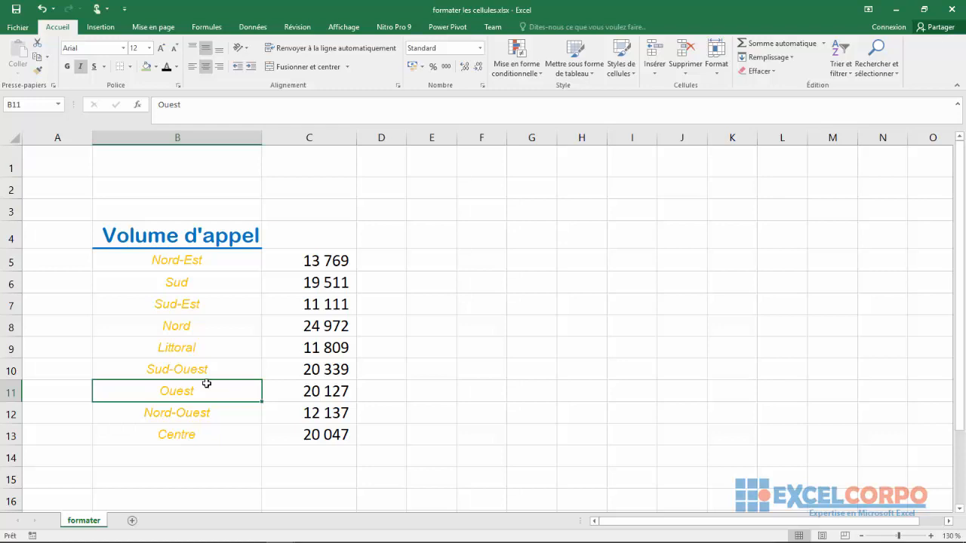
left_click(151, 262)
left_click_drag(151, 262, 166, 437)
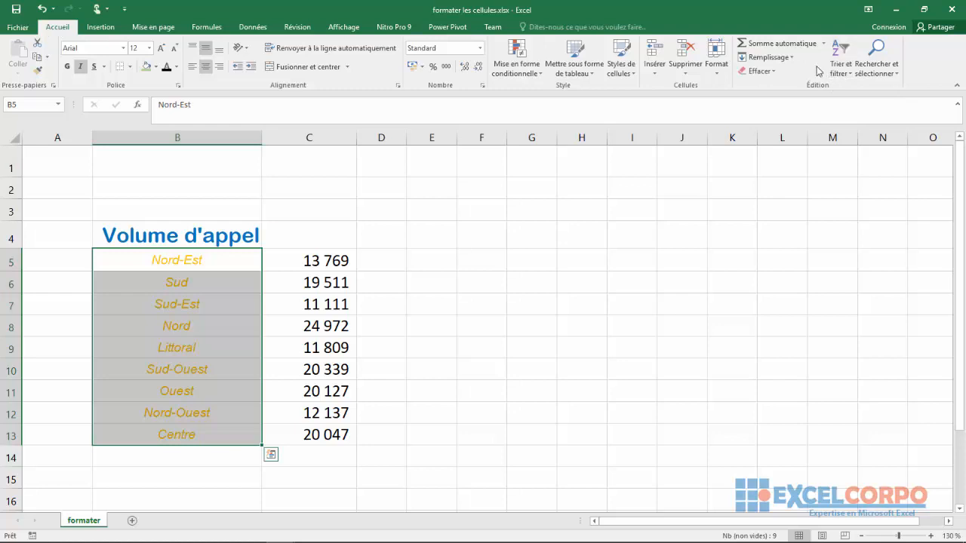
left_click(777, 71)
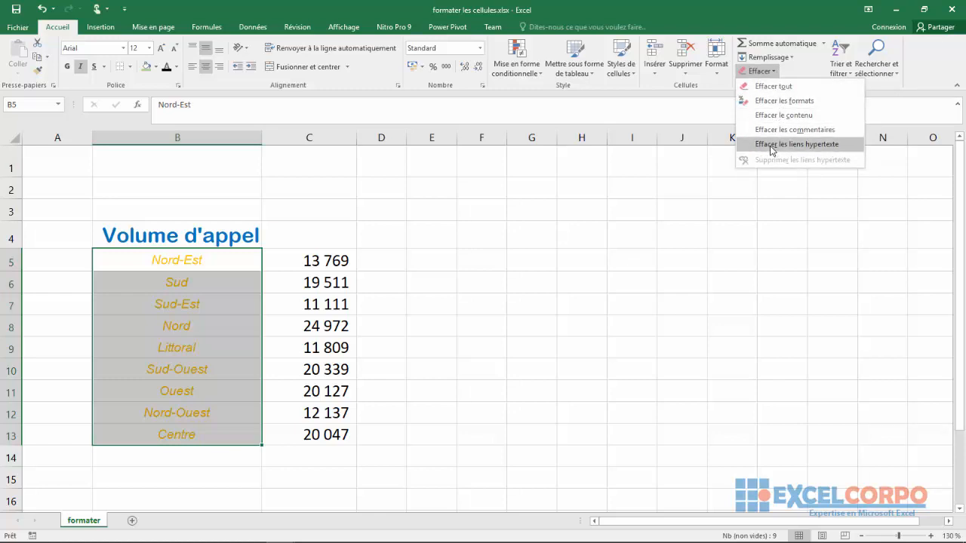
left_click(765, 105)
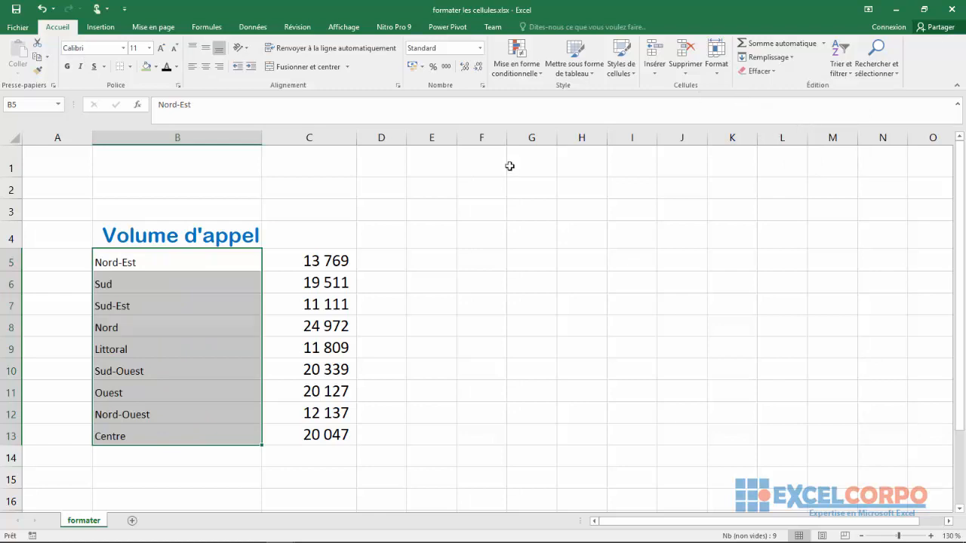
left_click(425, 302)
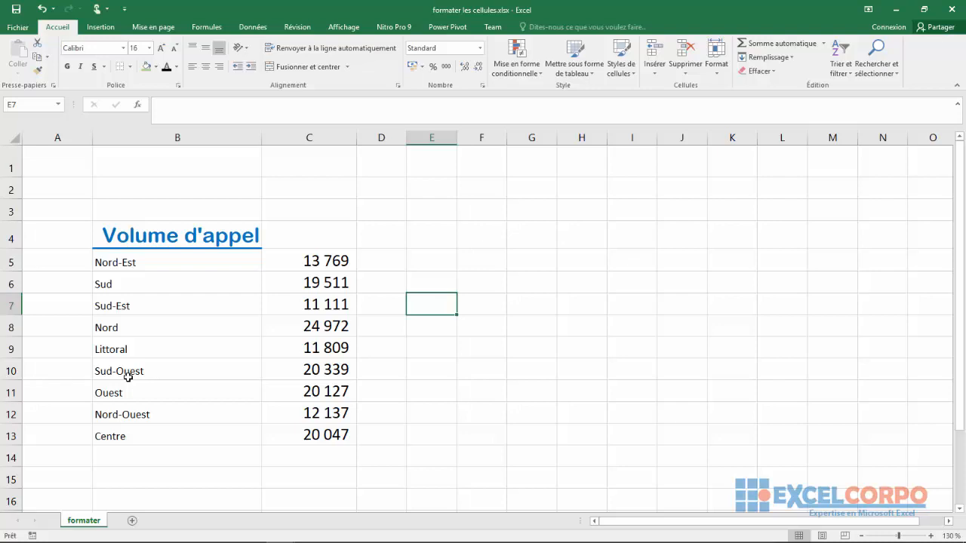
Step: Set the default font for new workbooks to Gigi in the general Excel options
left_click(17, 27)
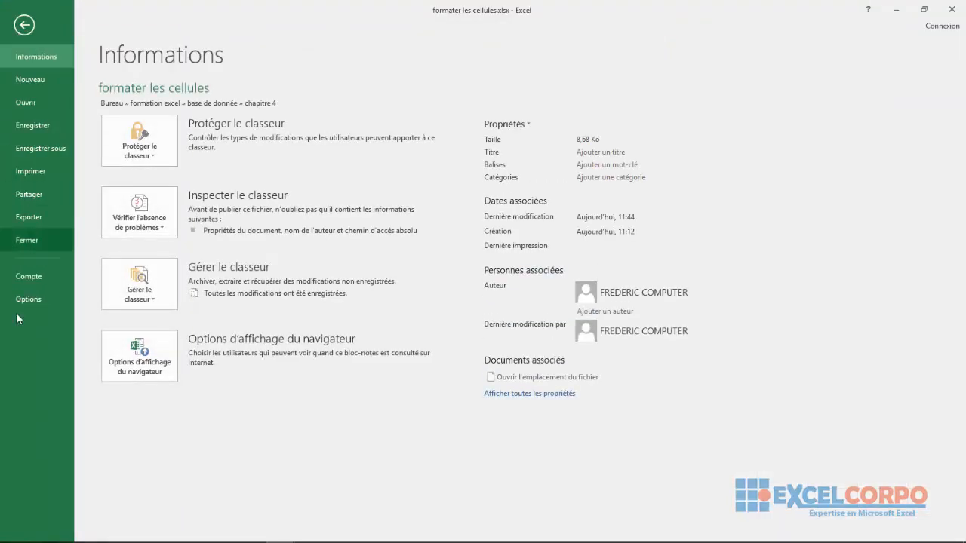
left_click(30, 301)
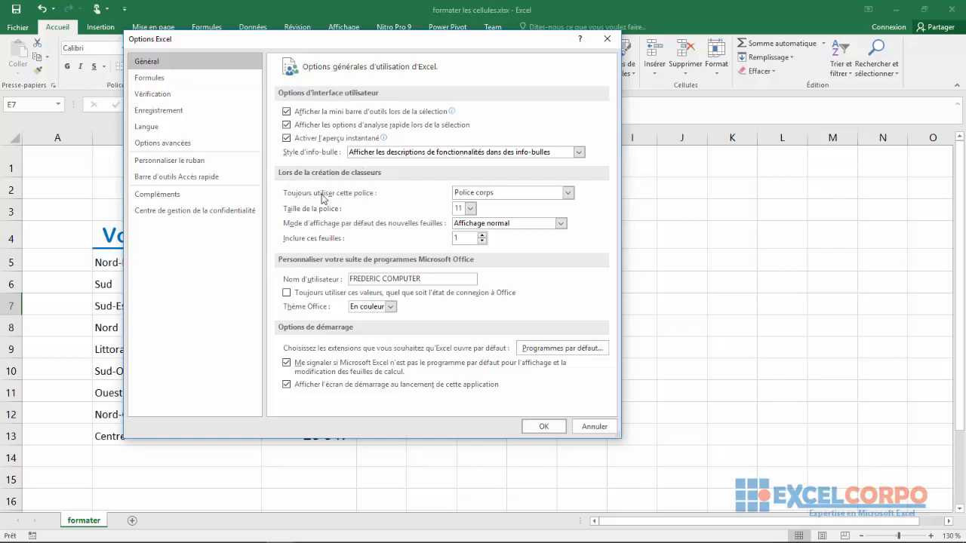
left_click(568, 194)
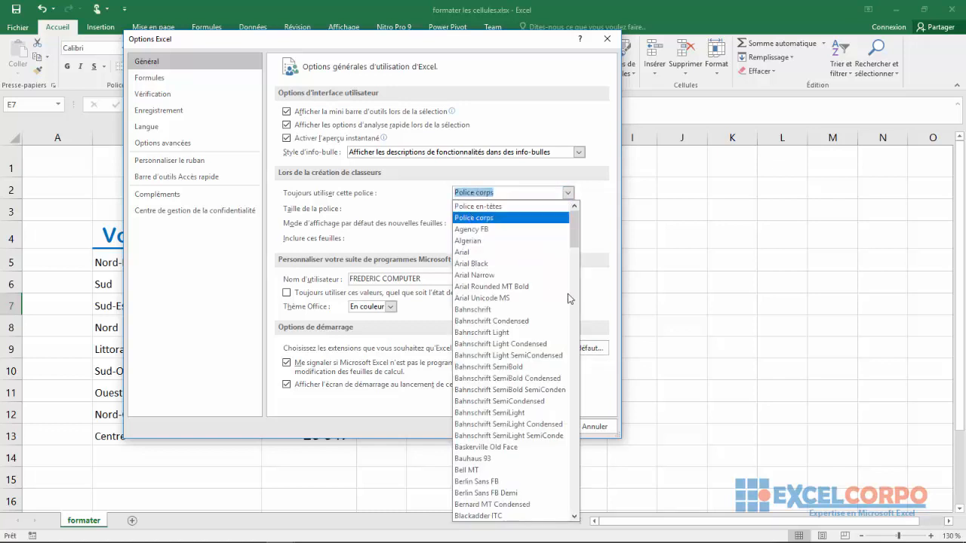
left_click_drag(574, 243, 577, 320)
left_click(483, 353)
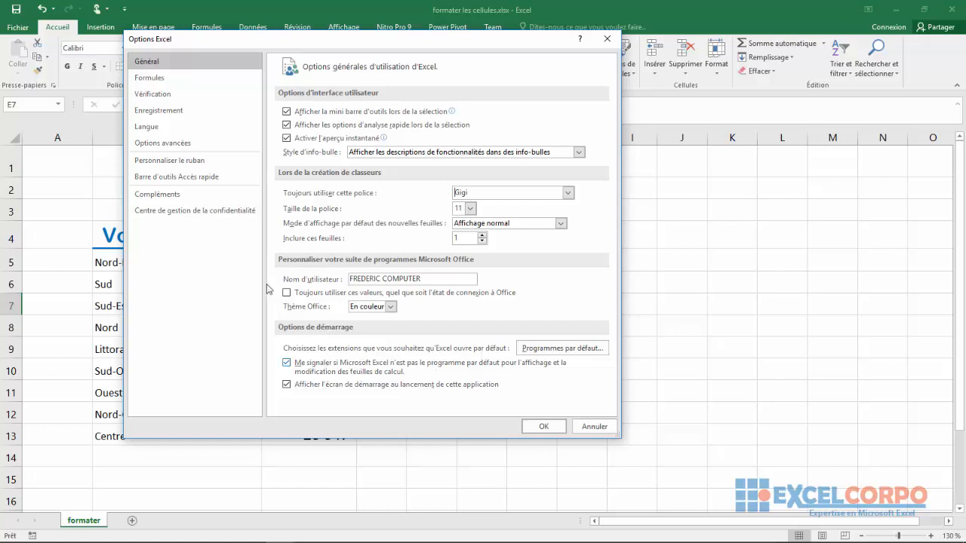
Step: Set the default font size to 14, keep Affichage normal as the view for new sheets, and apply the options
left_click(469, 209)
left_click(460, 280)
left_click(560, 224)
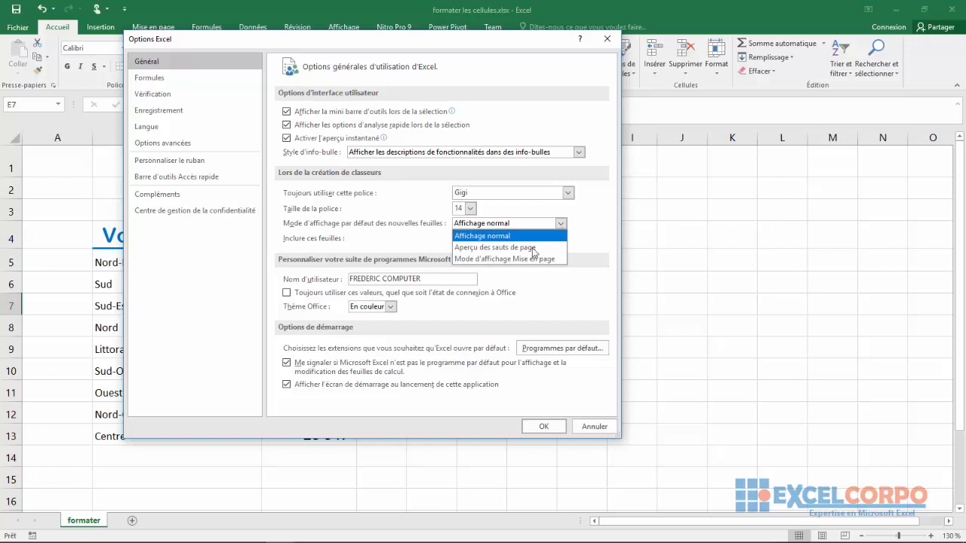
left_click(494, 236)
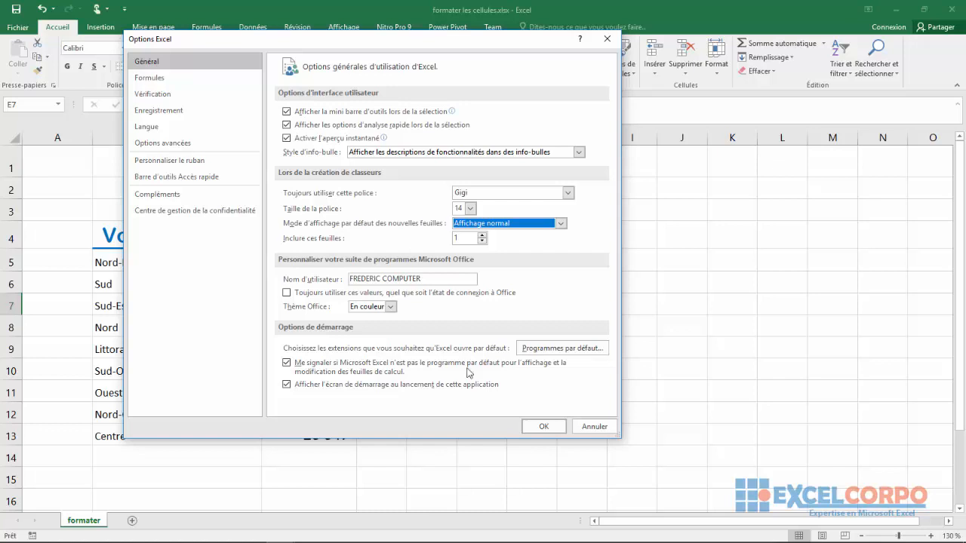
left_click(542, 426)
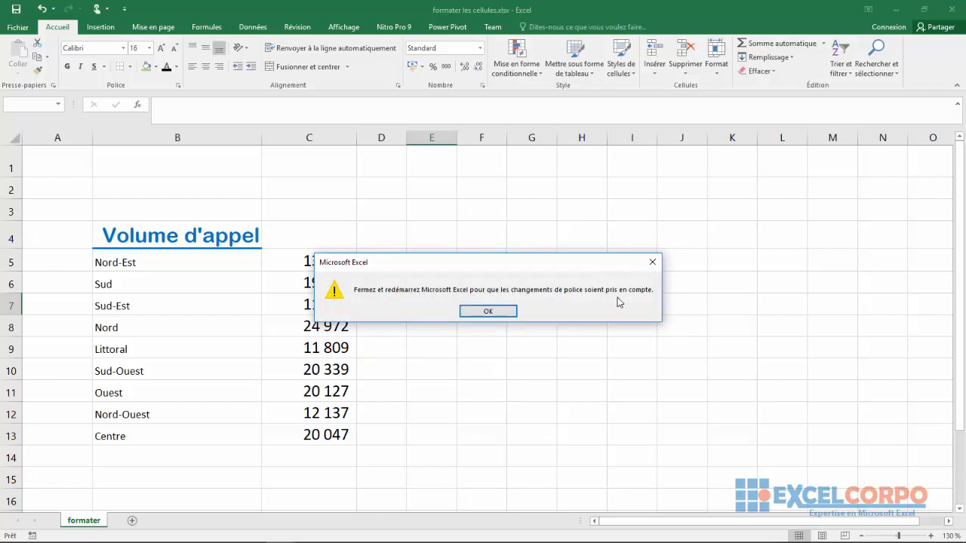
left_click(483, 311)
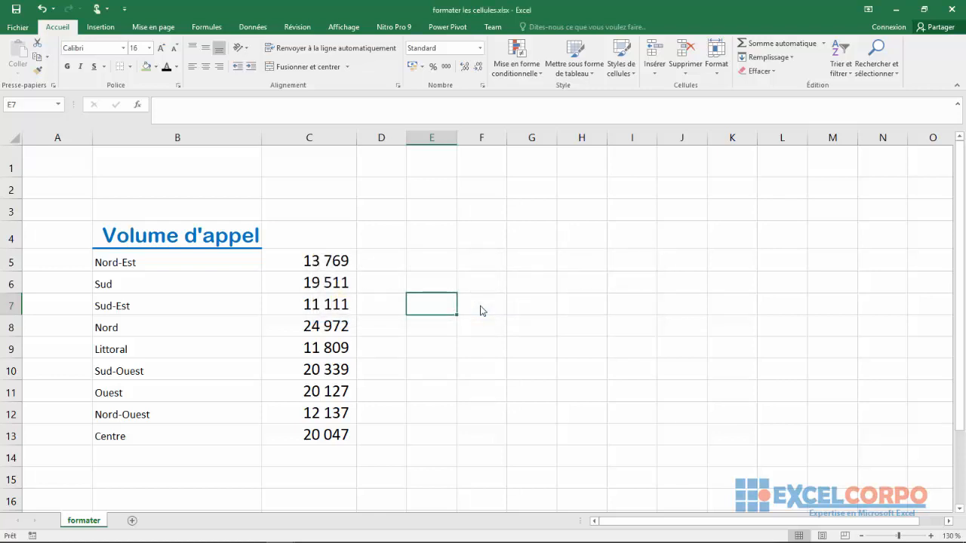